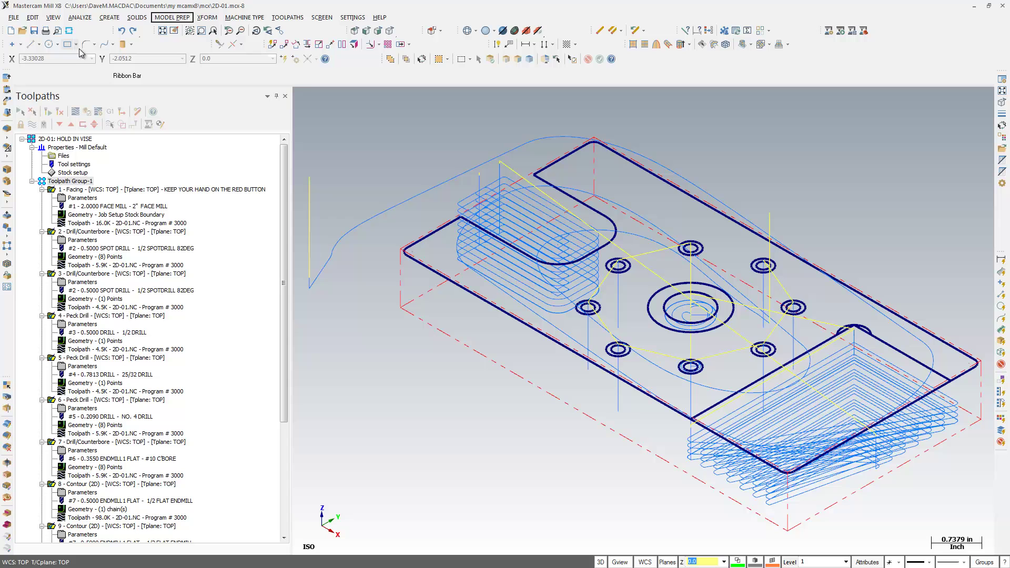
Show the Solids manager alongside Toolpaths and switch the panel between the two
click(53, 17)
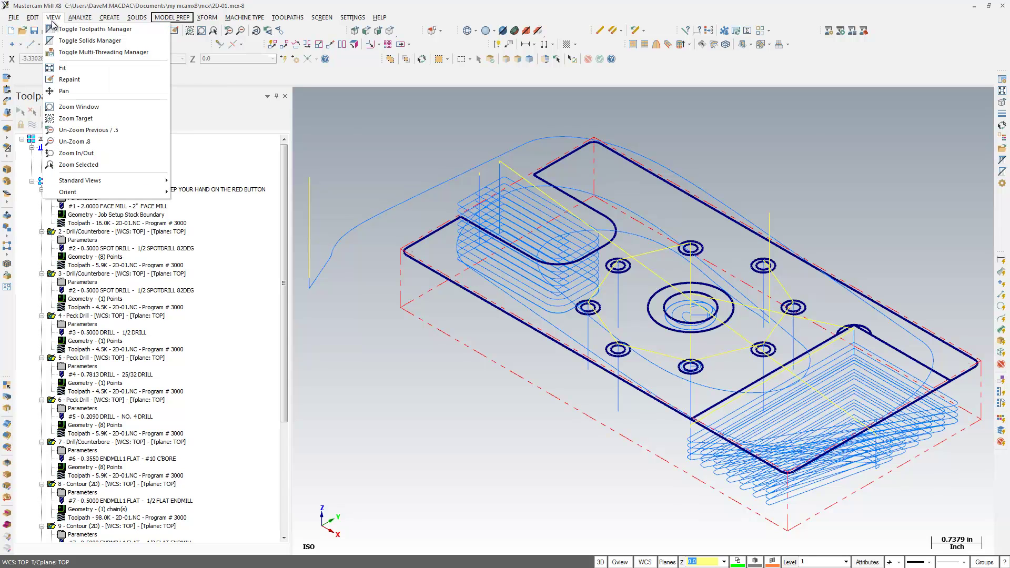
click(87, 41)
click(60, 549)
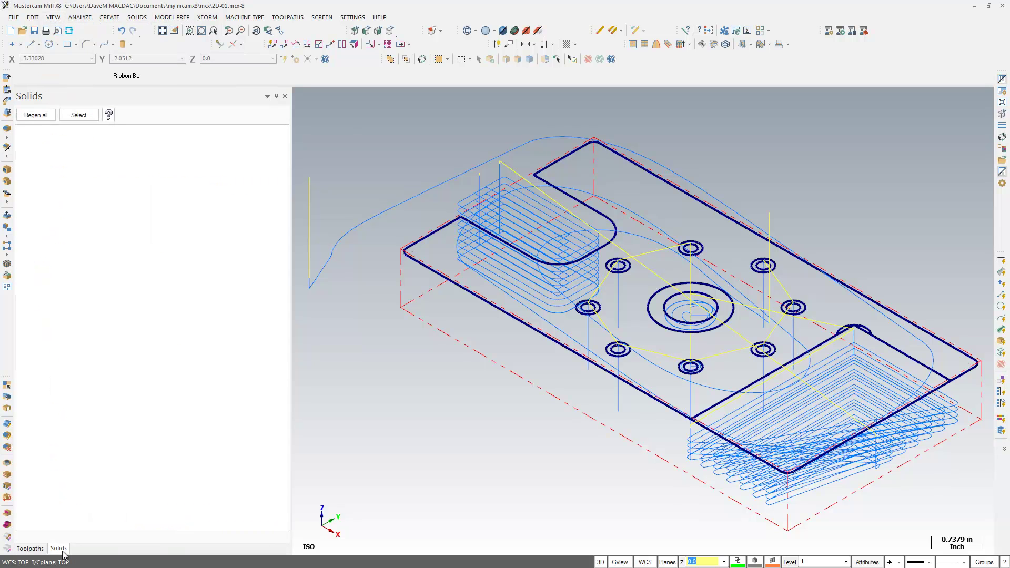
click(46, 550)
click(57, 549)
click(45, 550)
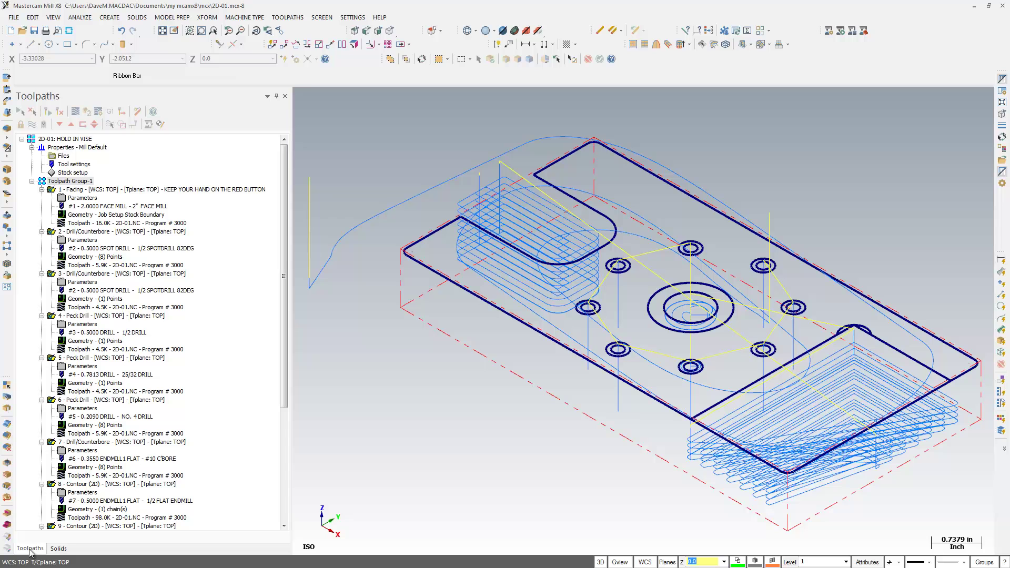
Hide and restore the Toolpaths manager, turn off Solids, and select only operation 8 Contour (2D)
click(54, 17)
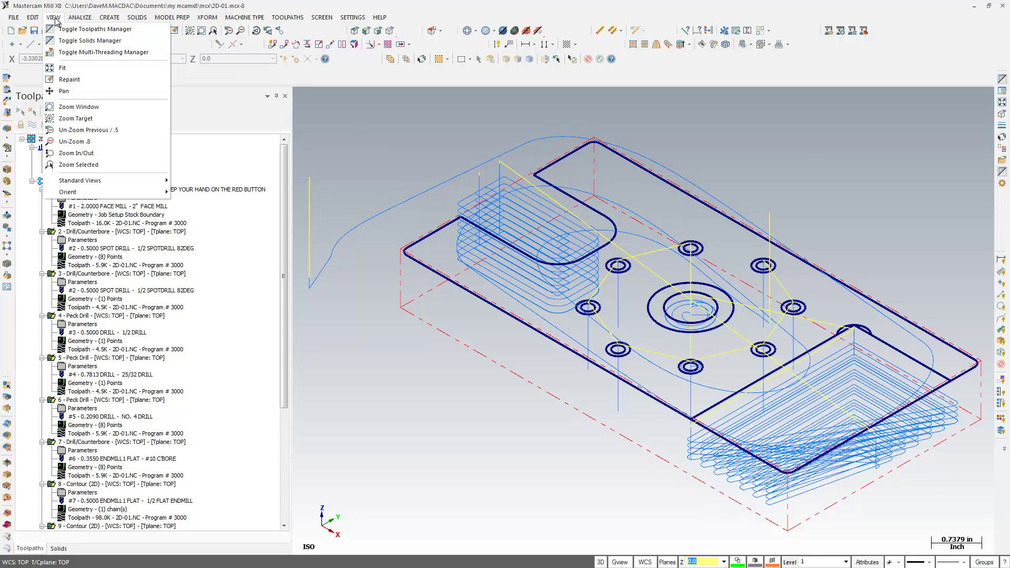
click(58, 30)
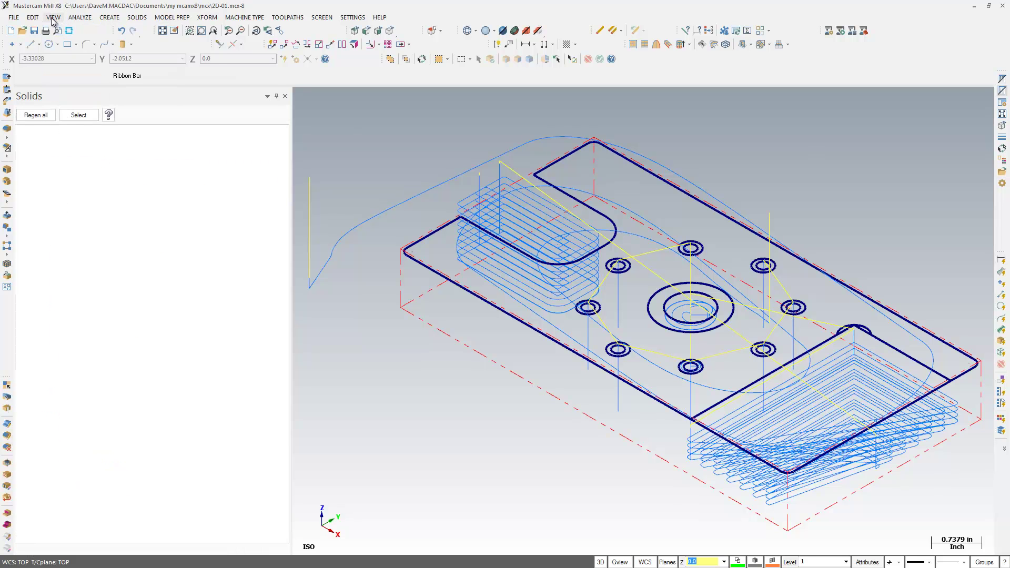
click(53, 18)
click(52, 30)
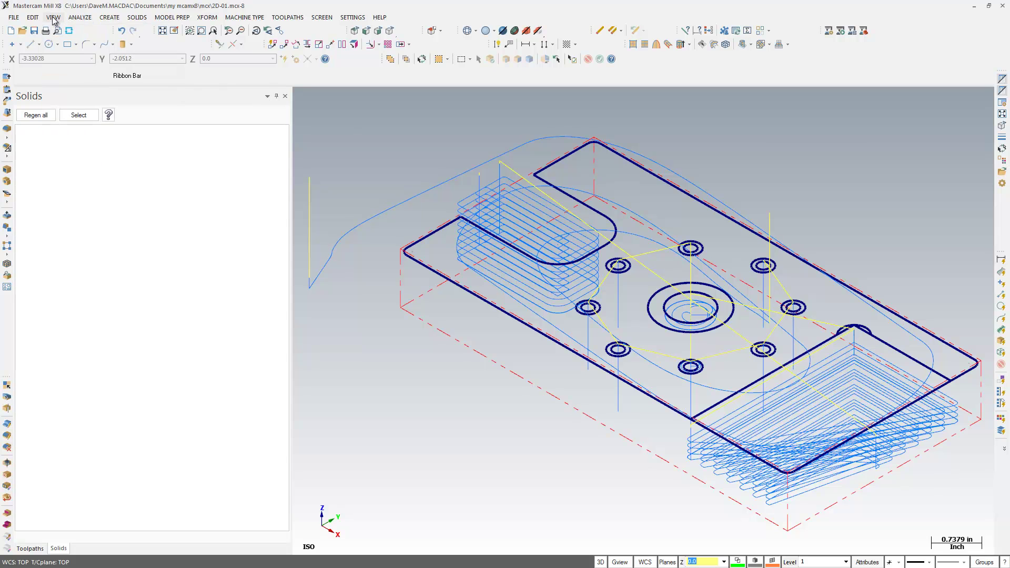
click(30, 547)
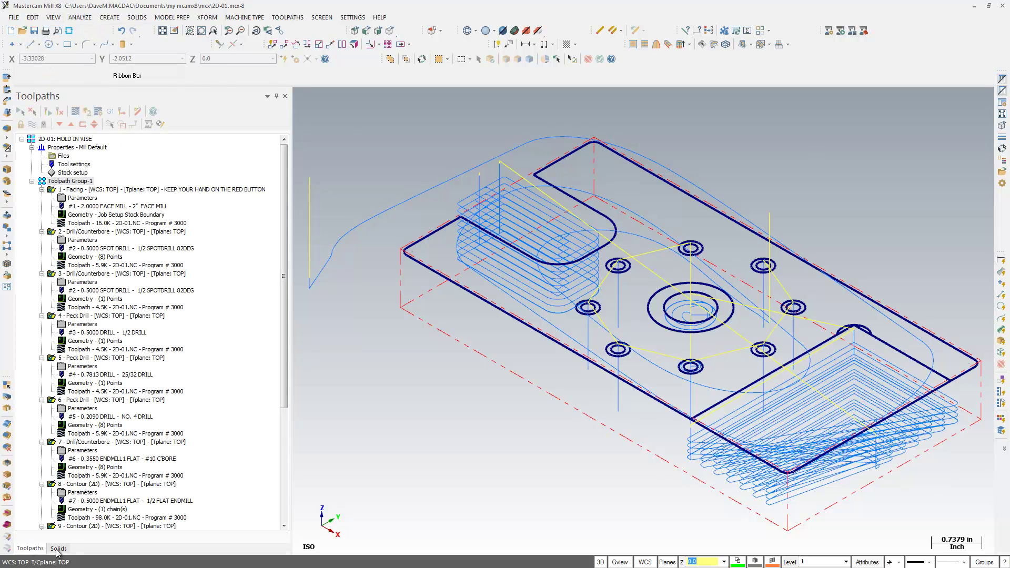
click(62, 18)
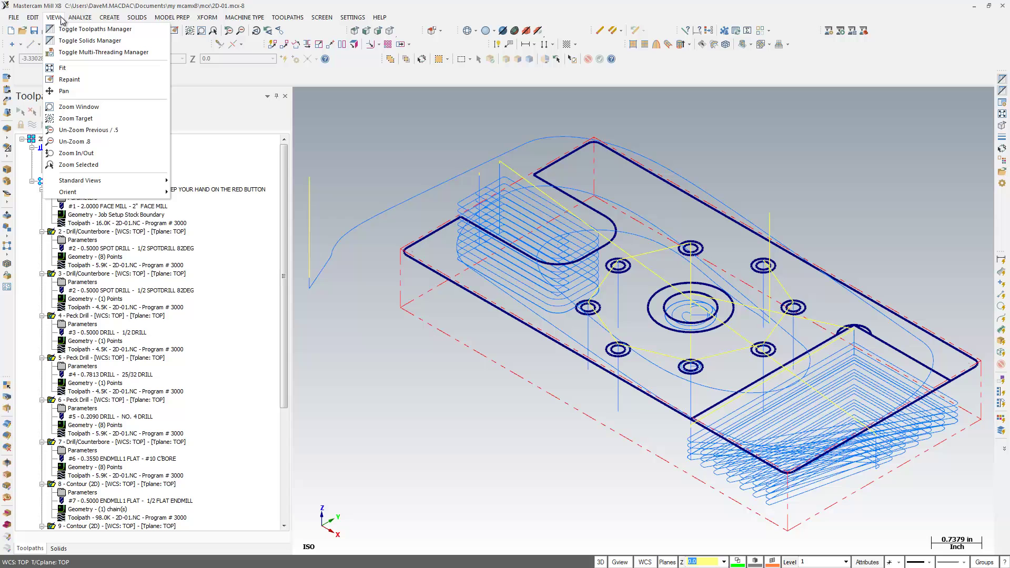
click(90, 41)
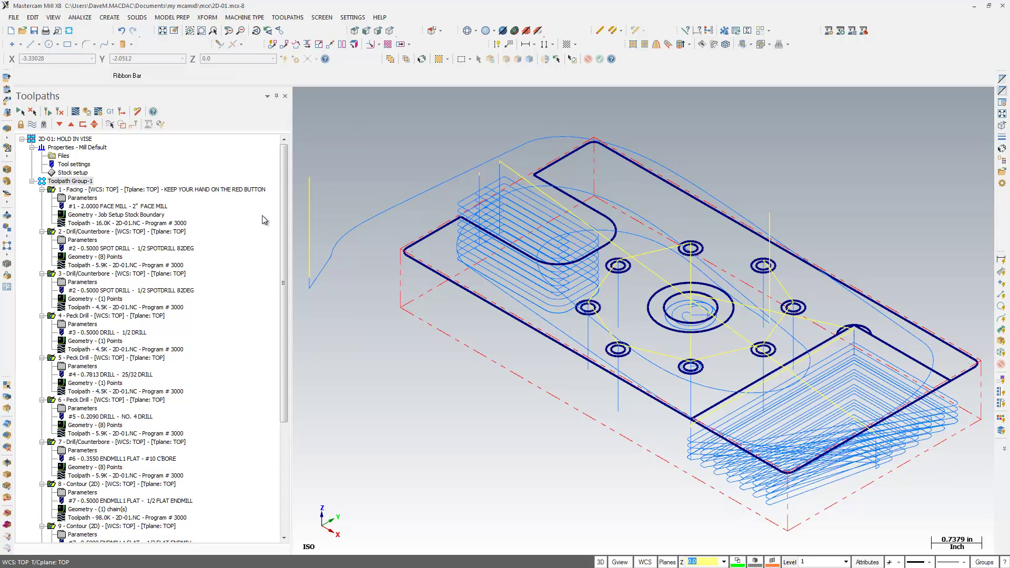
drag(286, 233, 289, 340)
click(87, 324)
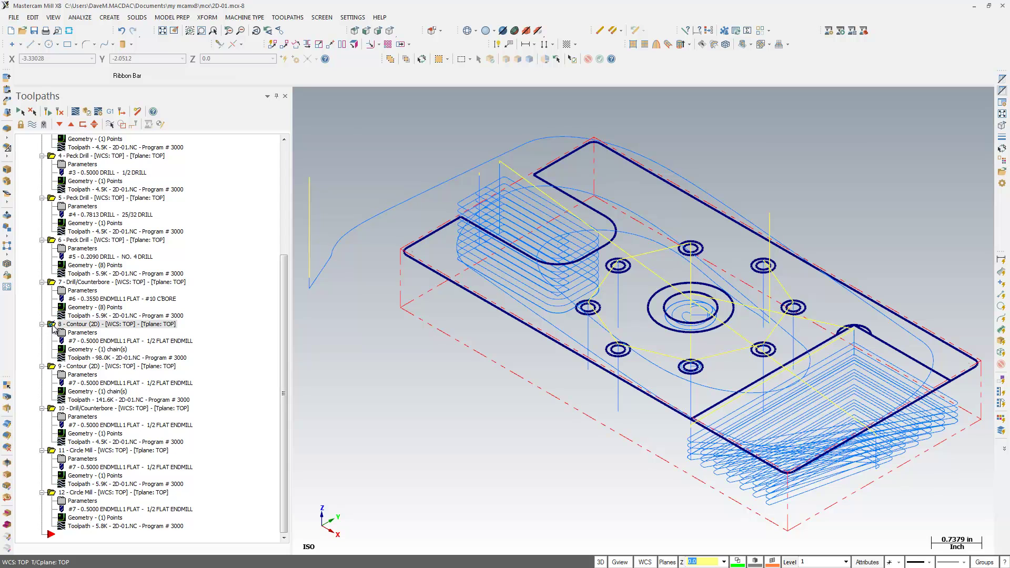
Toggle 'Only display associative geometry' off and on, leaving it on
click(122, 127)
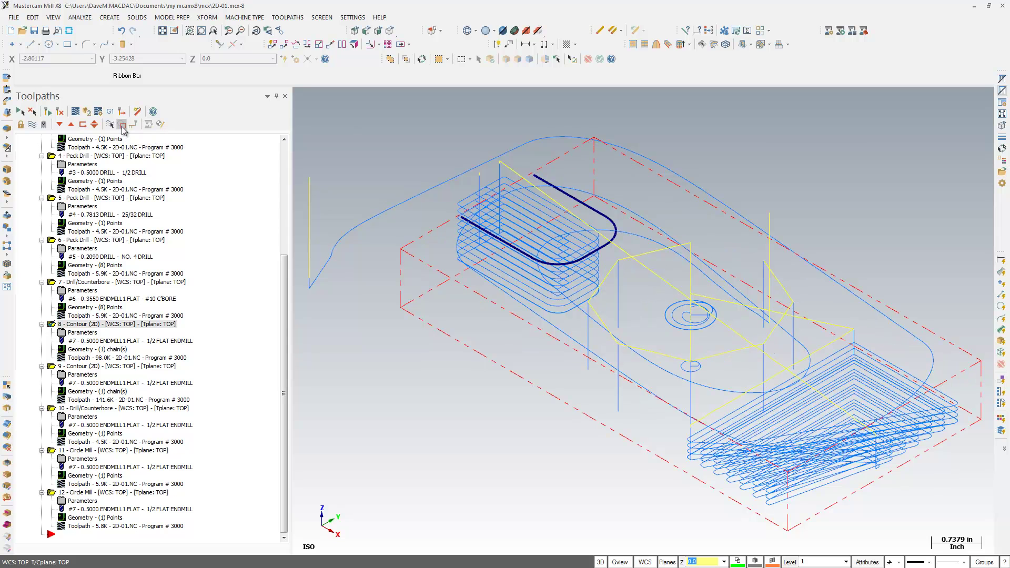
click(122, 126)
click(122, 126)
click(122, 126)
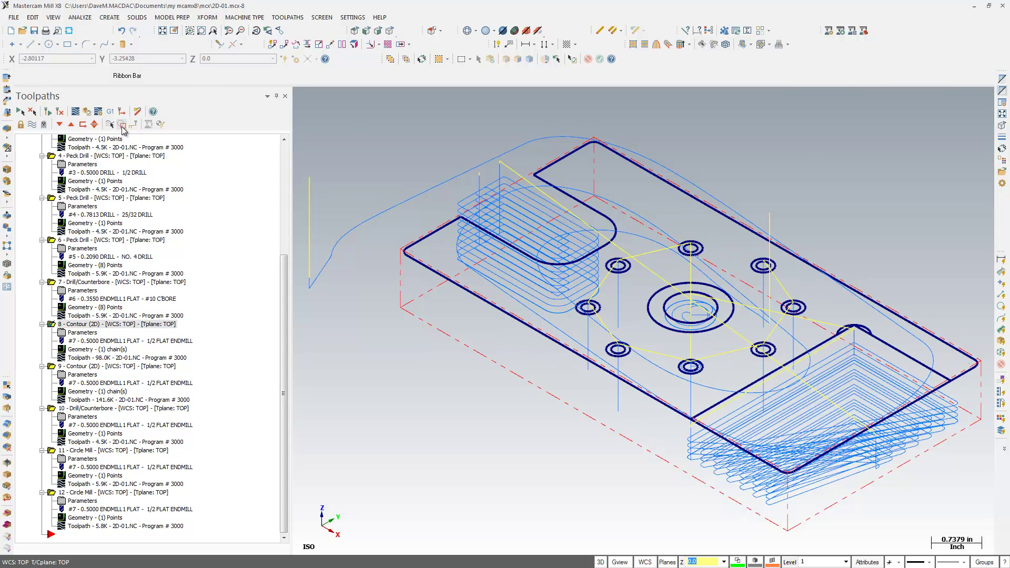
click(122, 127)
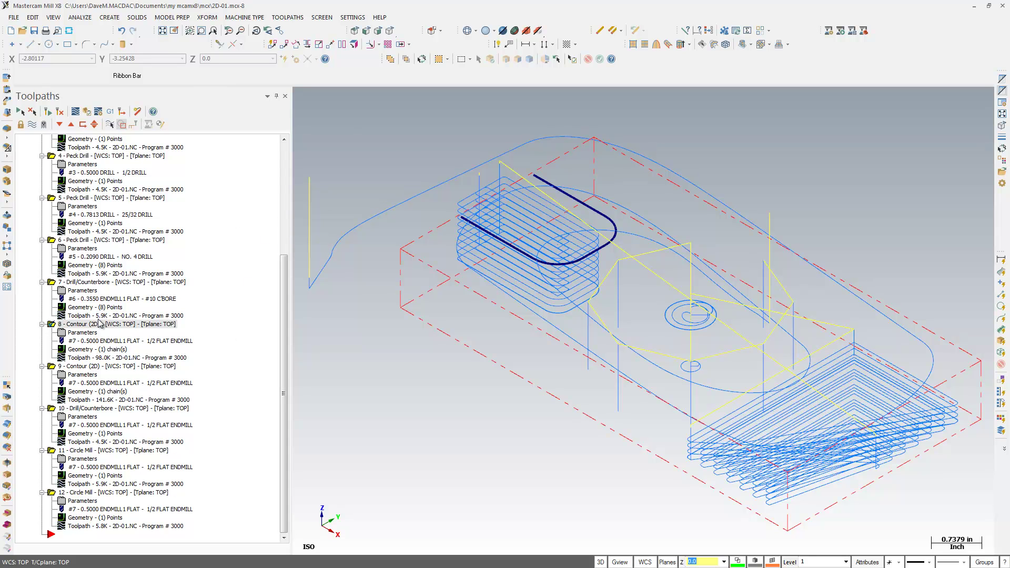
Select operations 9, 7, 6, 5, 4, 12, 11, 10, 9 and 8 in turn to view their geometry
click(91, 368)
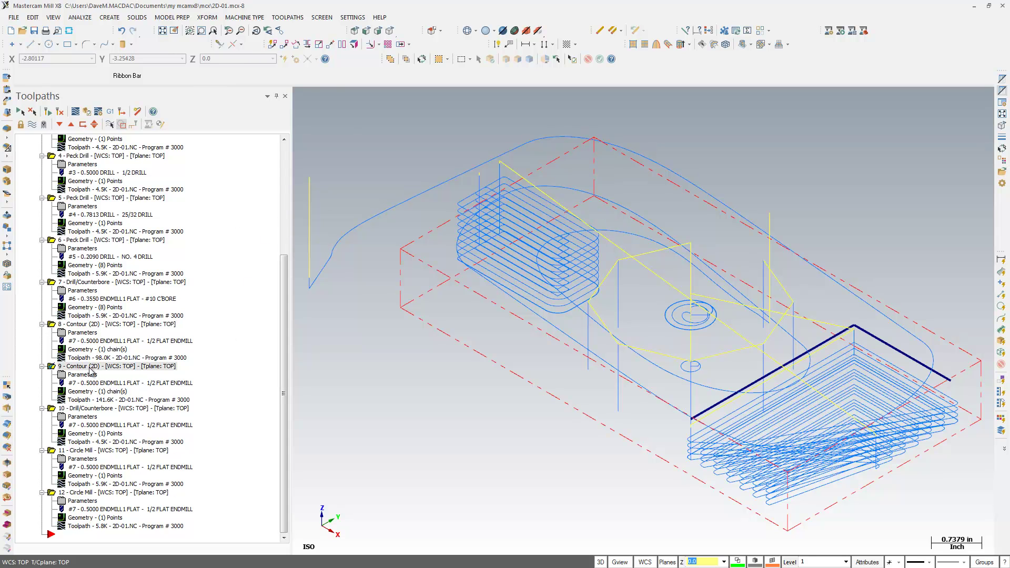
click(87, 283)
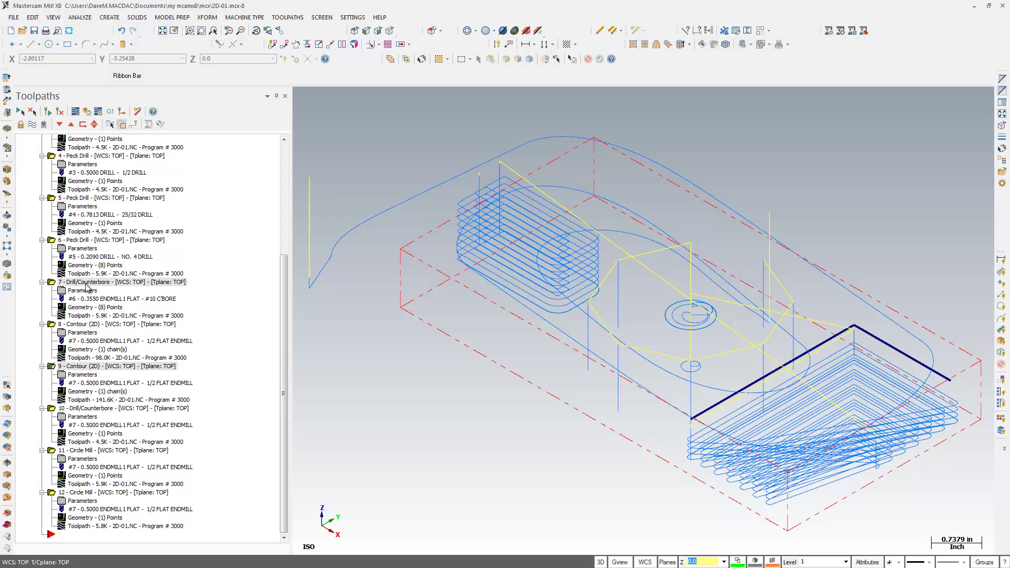
click(84, 241)
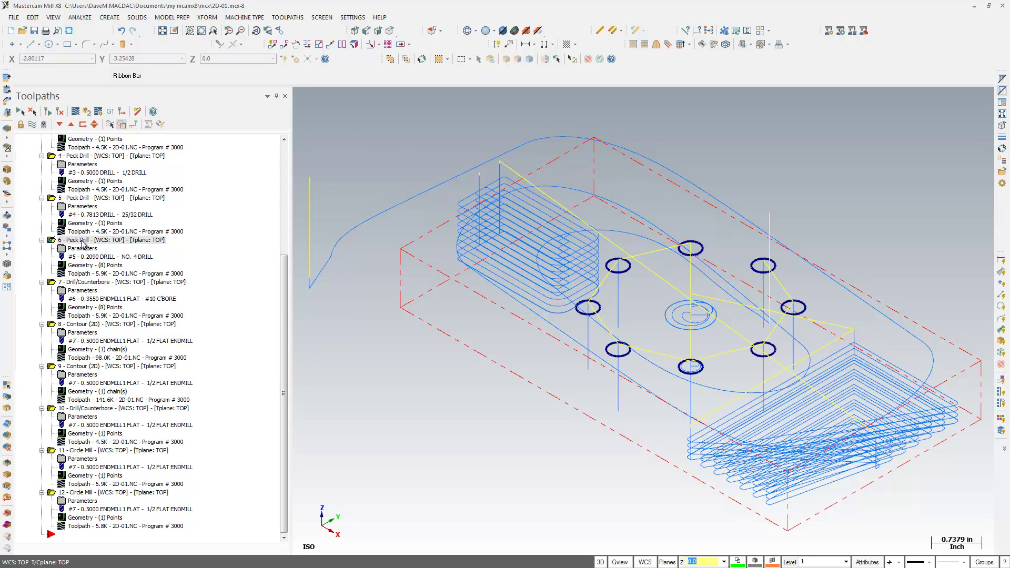
click(88, 199)
click(78, 157)
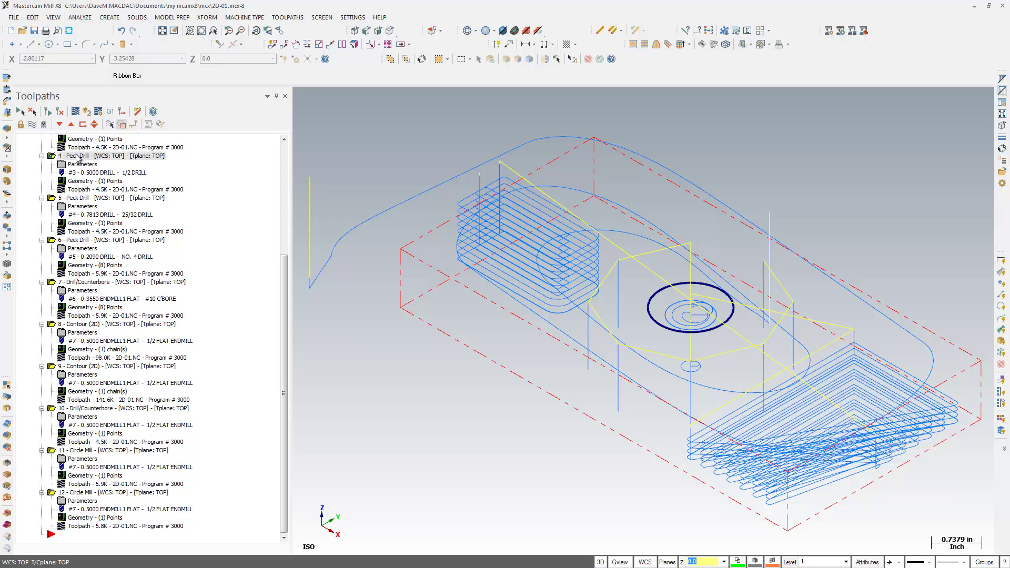
click(84, 493)
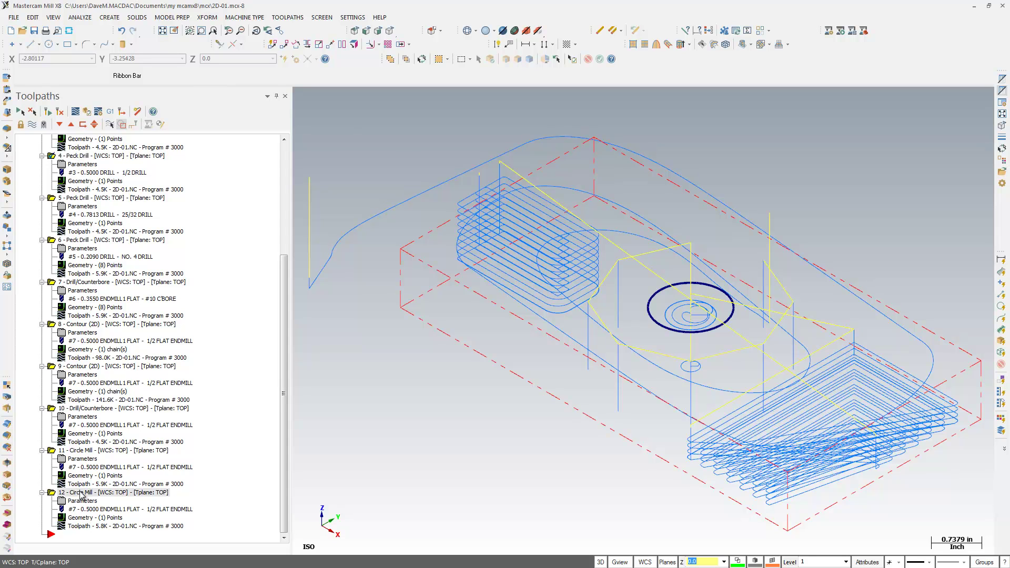
click(78, 450)
click(86, 409)
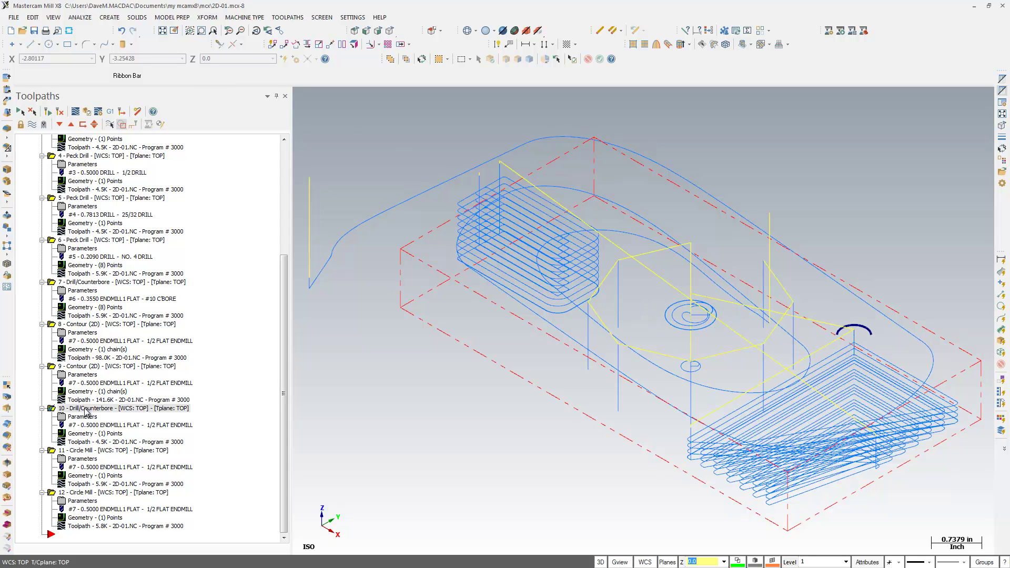
click(94, 367)
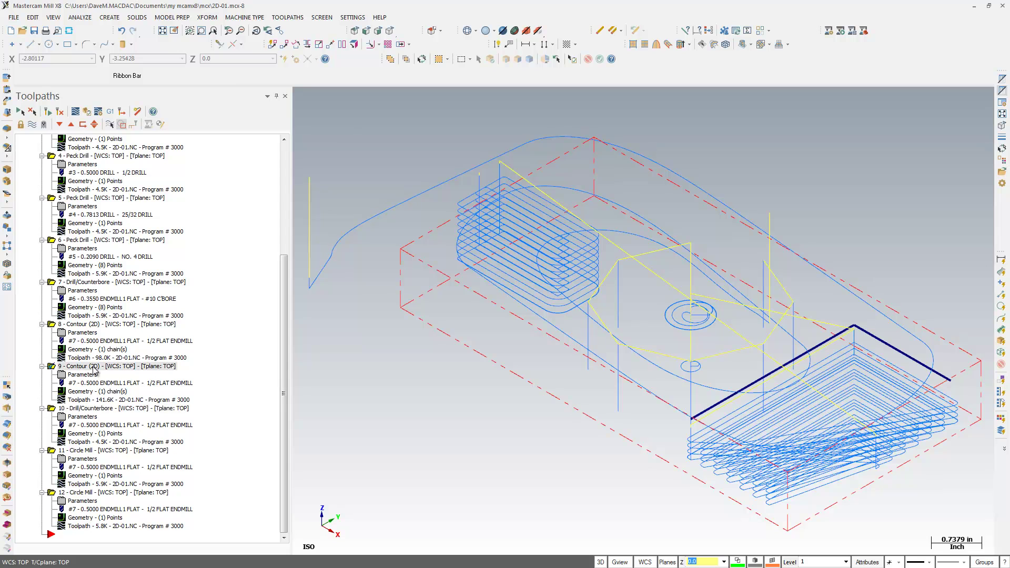
click(92, 324)
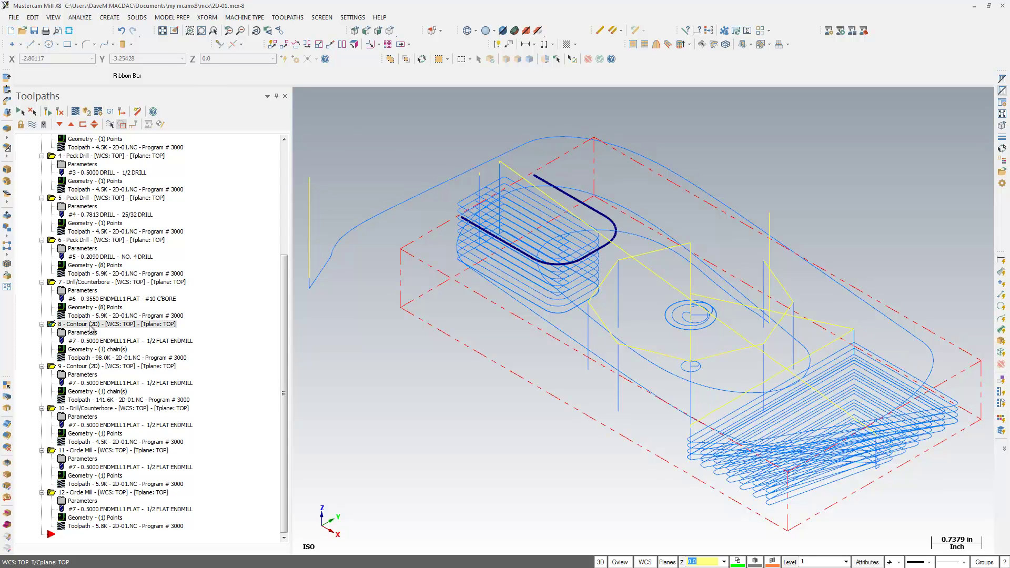
Select all operations and toggle their toolpath display off and on repeatedly, including with Alt+T
click(21, 112)
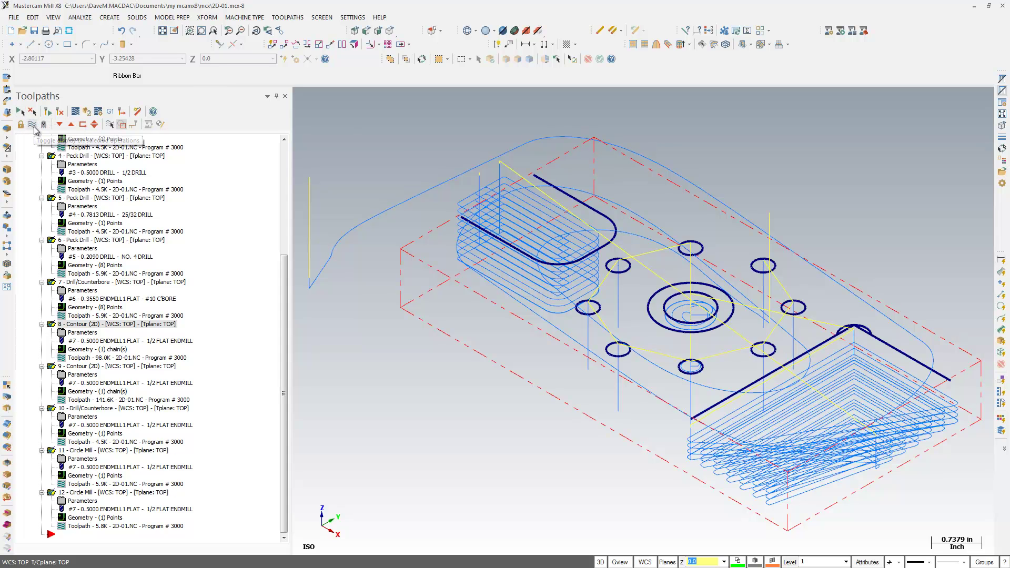
click(33, 126)
click(33, 126)
click(33, 127)
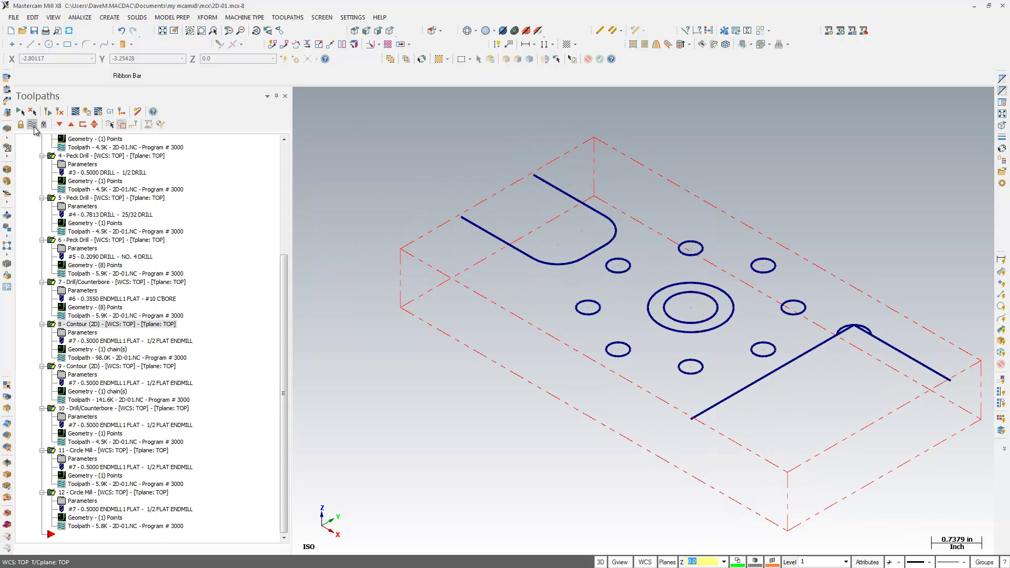
click(33, 126)
click(34, 127)
click(33, 127)
click(34, 127)
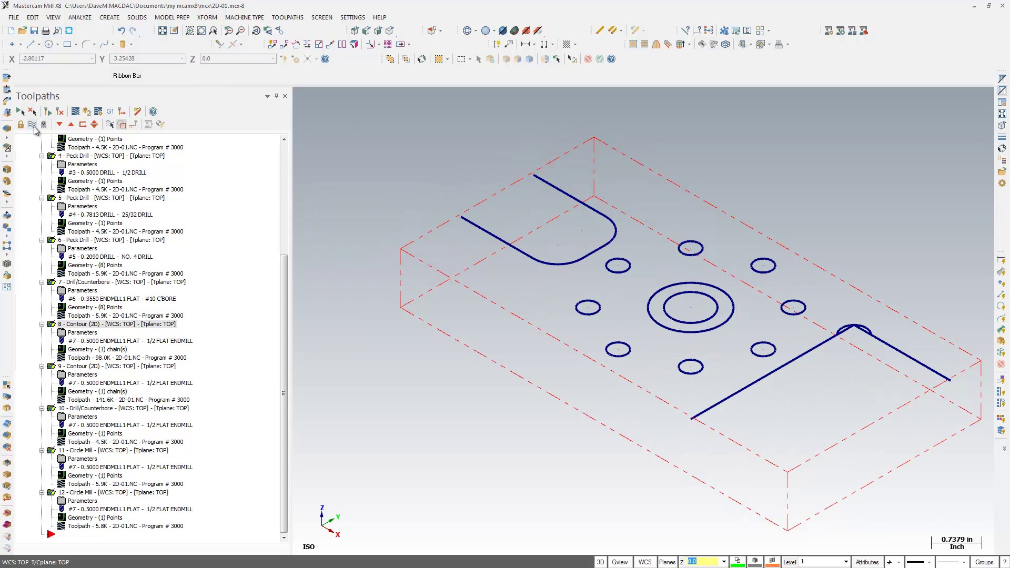
click(33, 126)
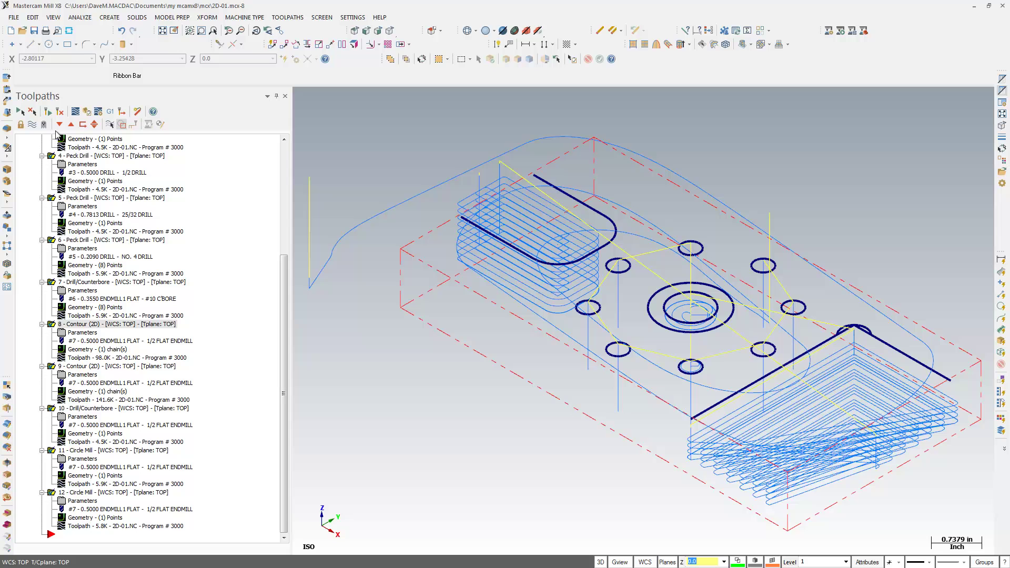
key(alt+t)
key(alt+t)
Show all part geometry again and toggle rapid retract moves off and on, ending visible
click(125, 125)
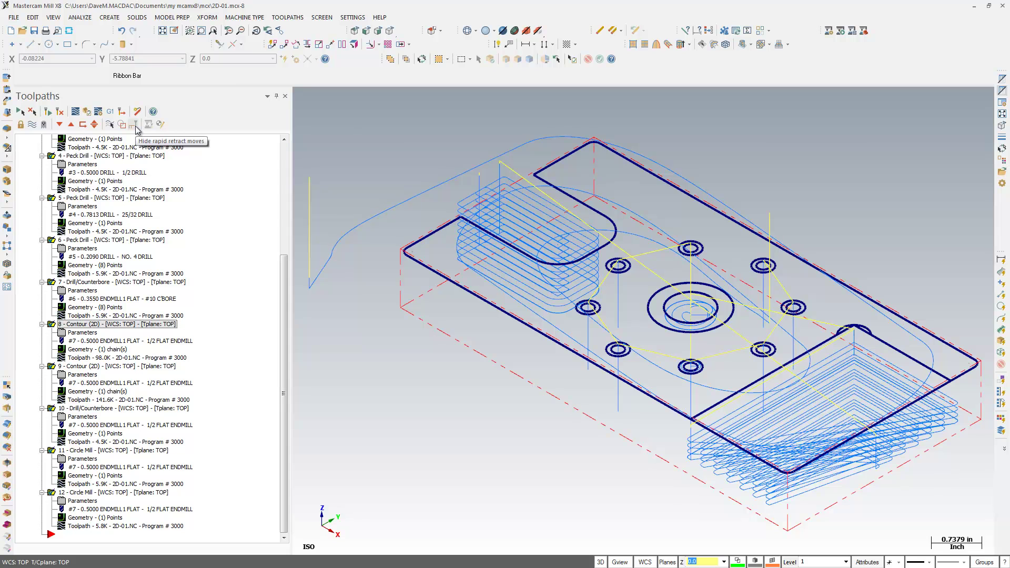
click(135, 126)
click(136, 126)
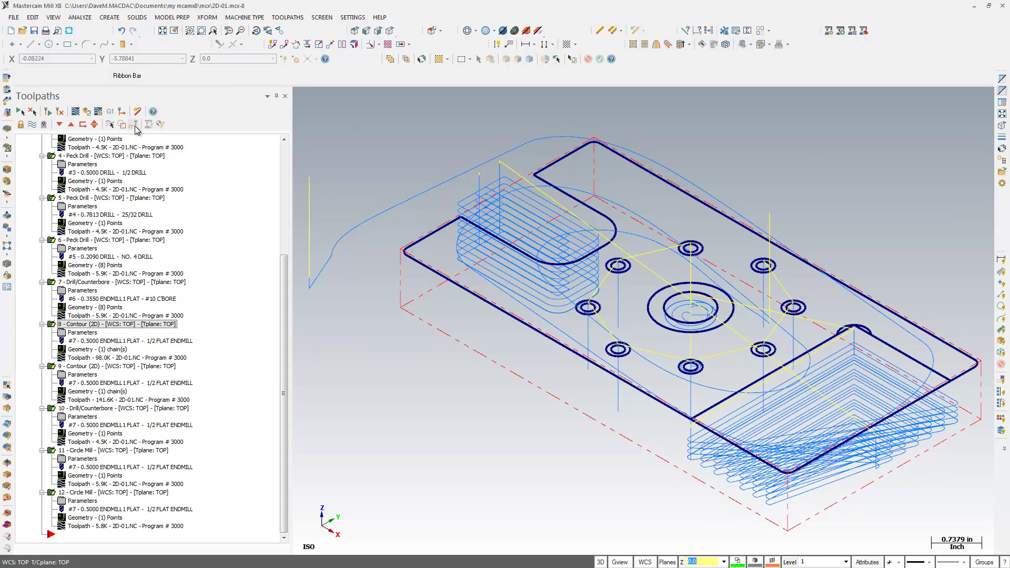
click(135, 127)
click(136, 127)
click(135, 126)
click(135, 127)
click(135, 126)
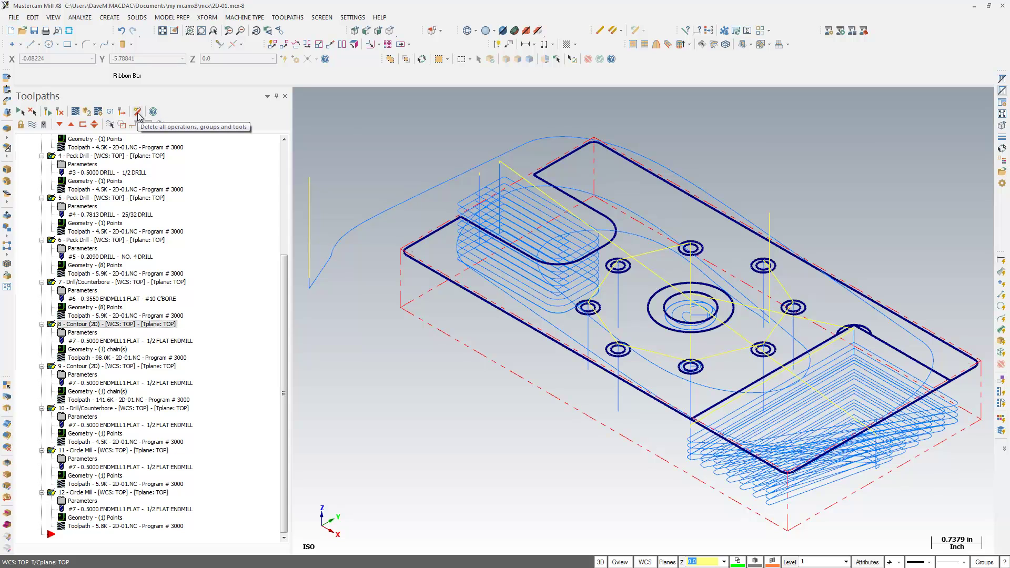
Turn on 'Only display selected toolpaths' and view operations 6, 8, 9 and 10 individually
click(110, 125)
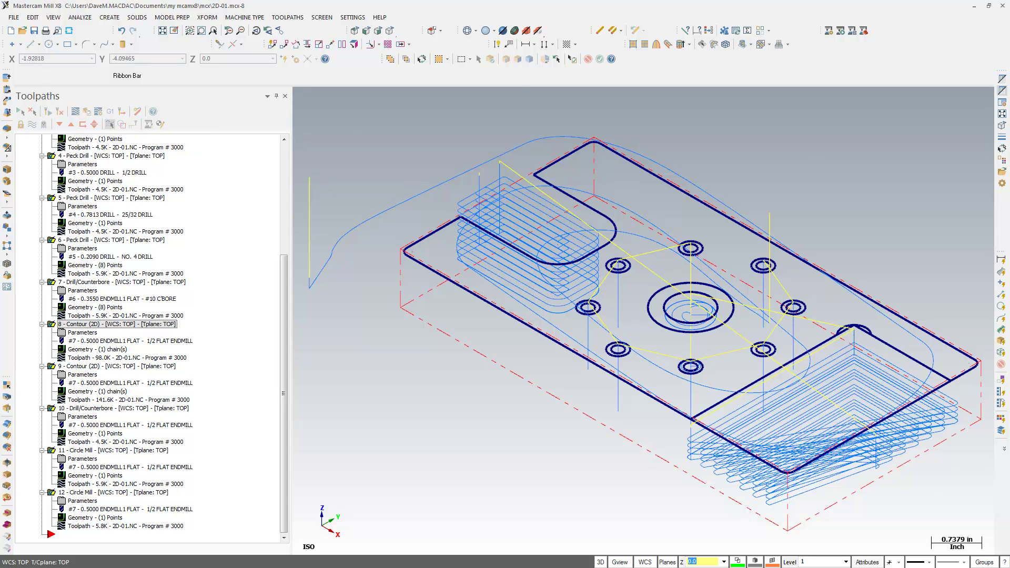
click(104, 241)
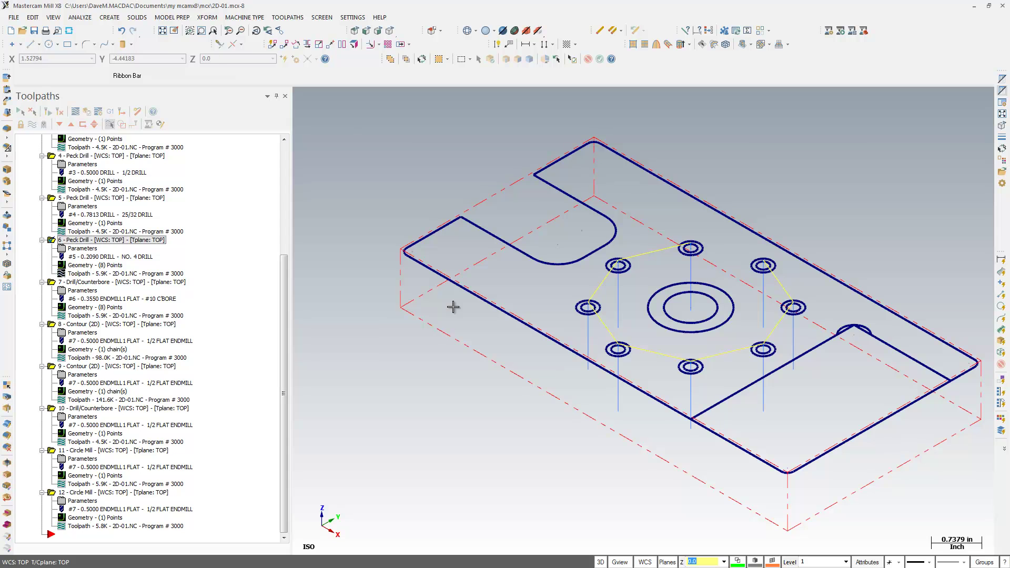
click(121, 325)
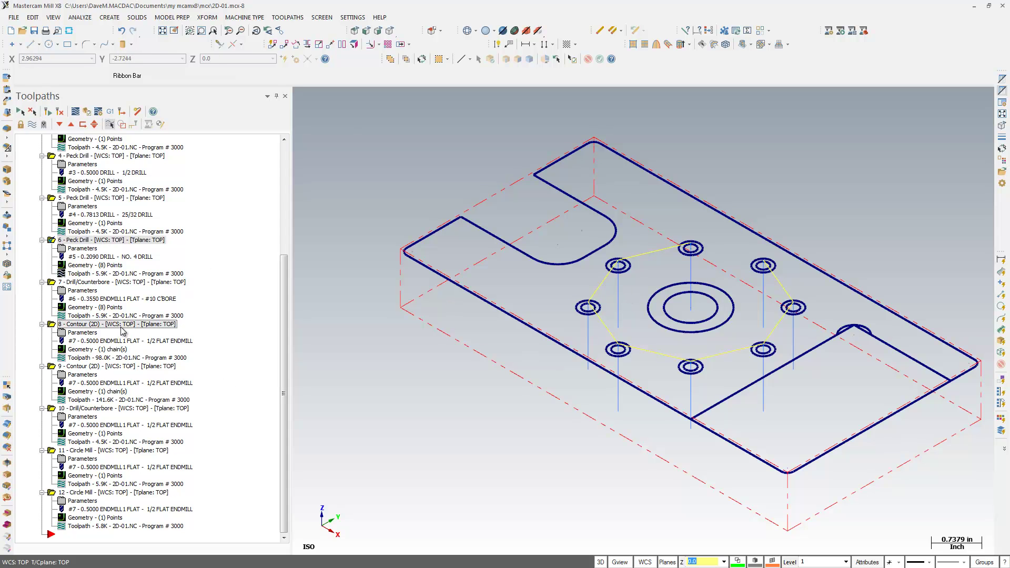
click(121, 368)
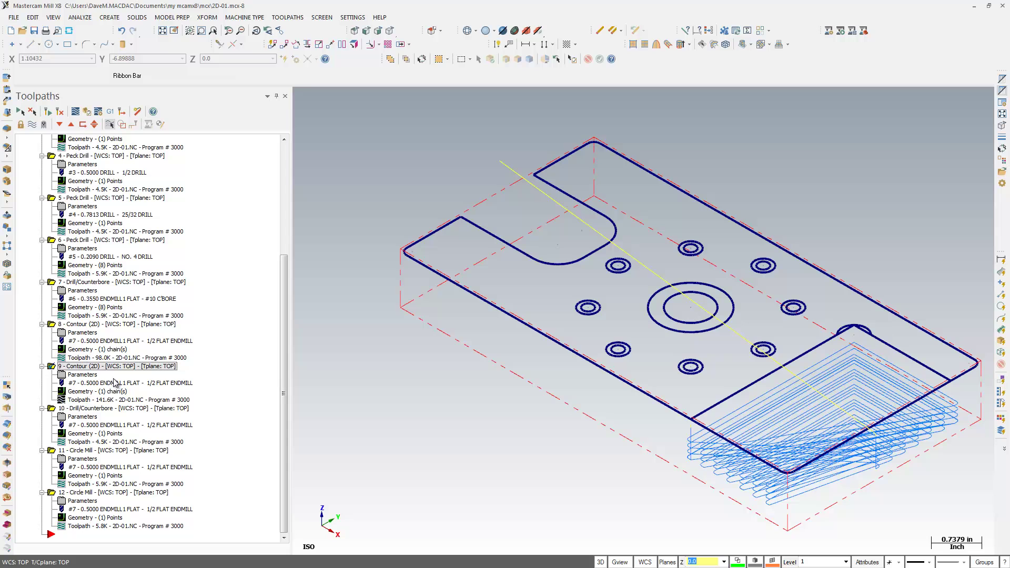
click(88, 410)
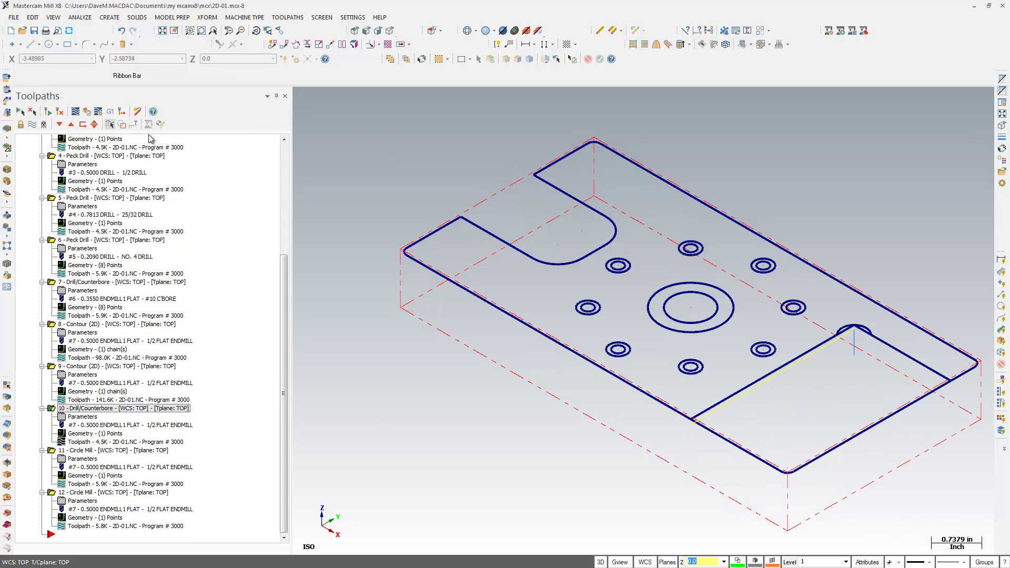
Hide the part geometry and view operations 7, 8, 9, 10, 5 and 4 alone
click(121, 126)
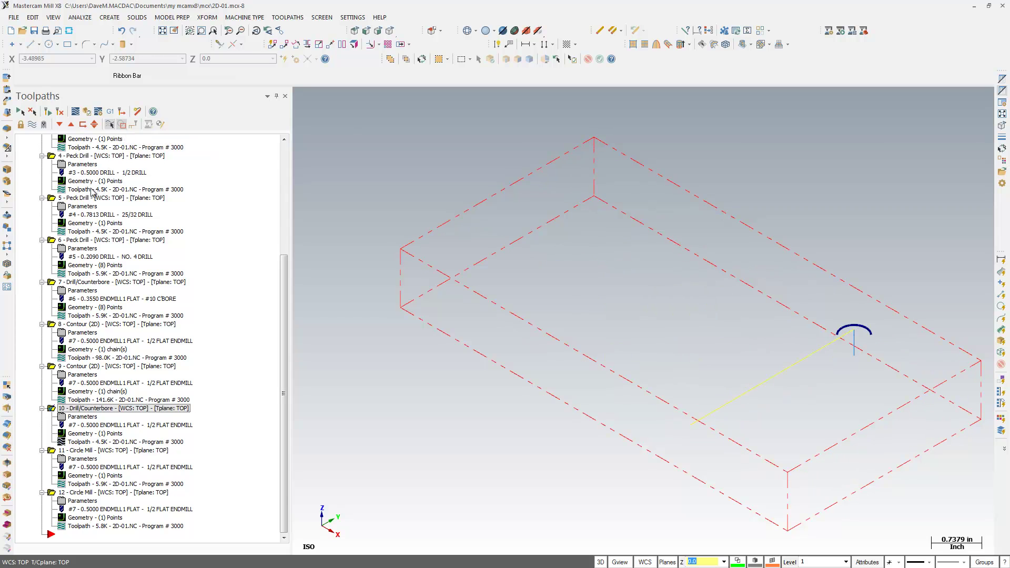
click(99, 283)
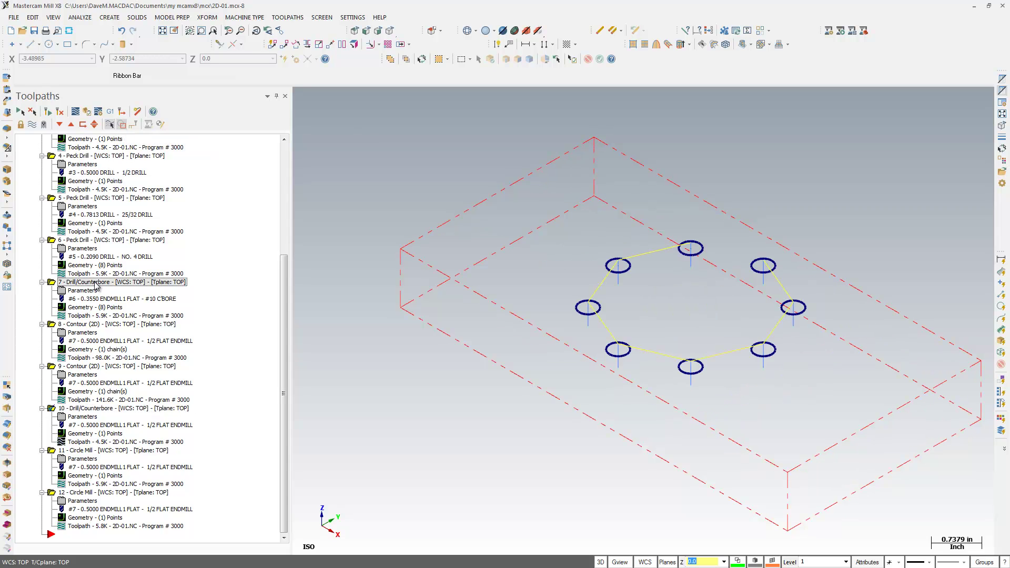
click(76, 325)
click(74, 367)
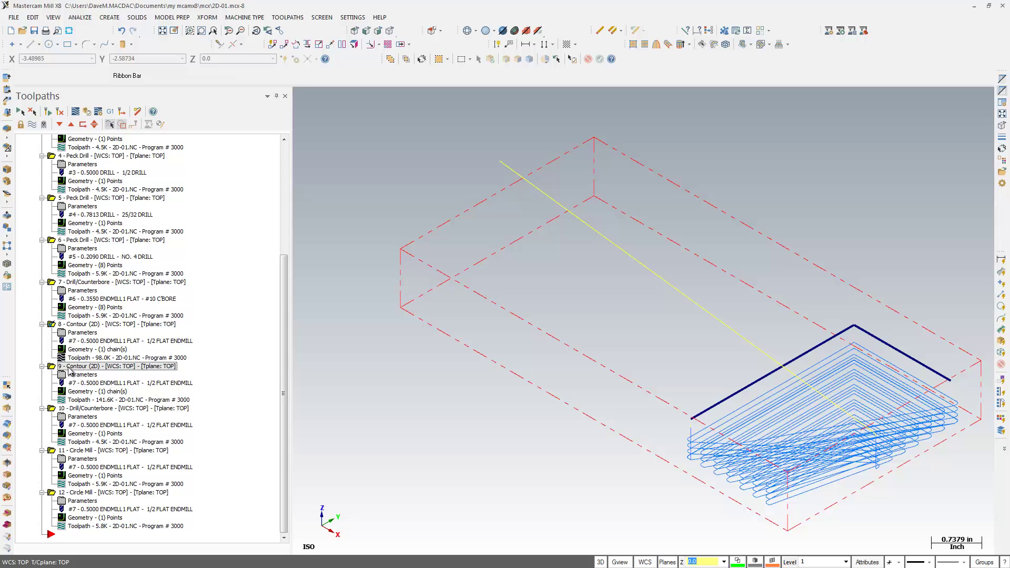
click(78, 408)
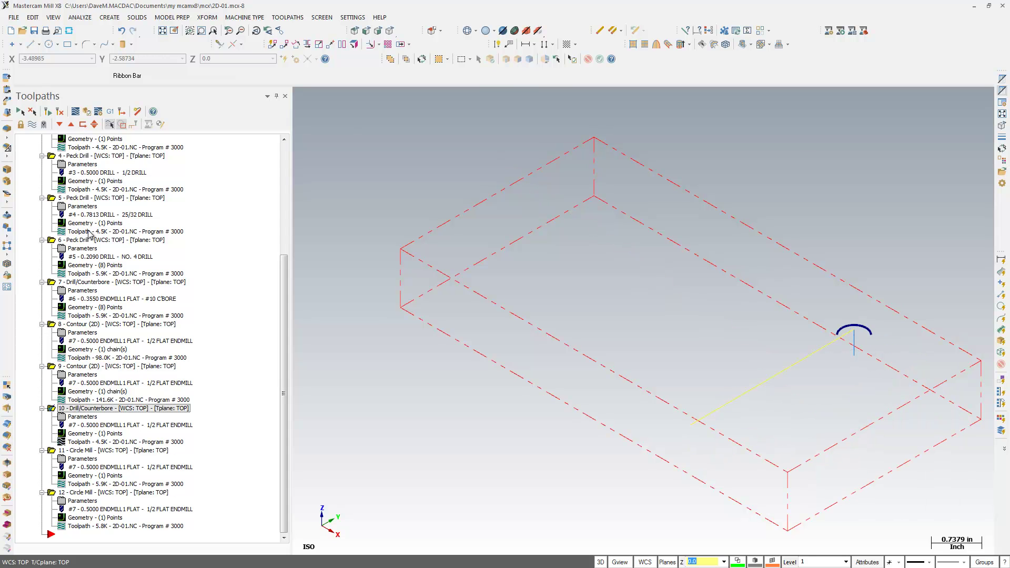
click(94, 200)
click(84, 156)
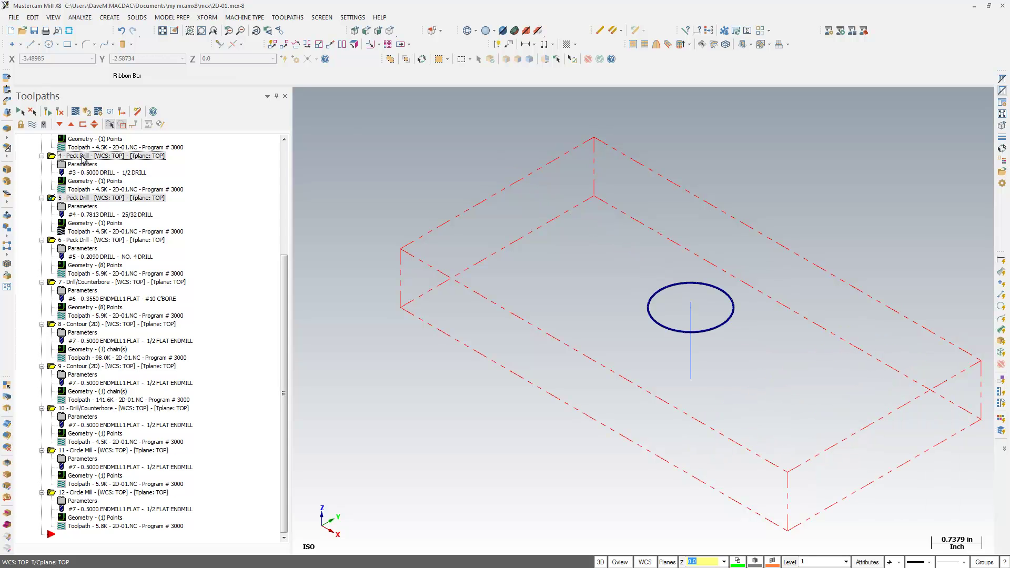
Stop limiting display to selected toolpaths, select all operations, and hide their toolpaths
click(126, 129)
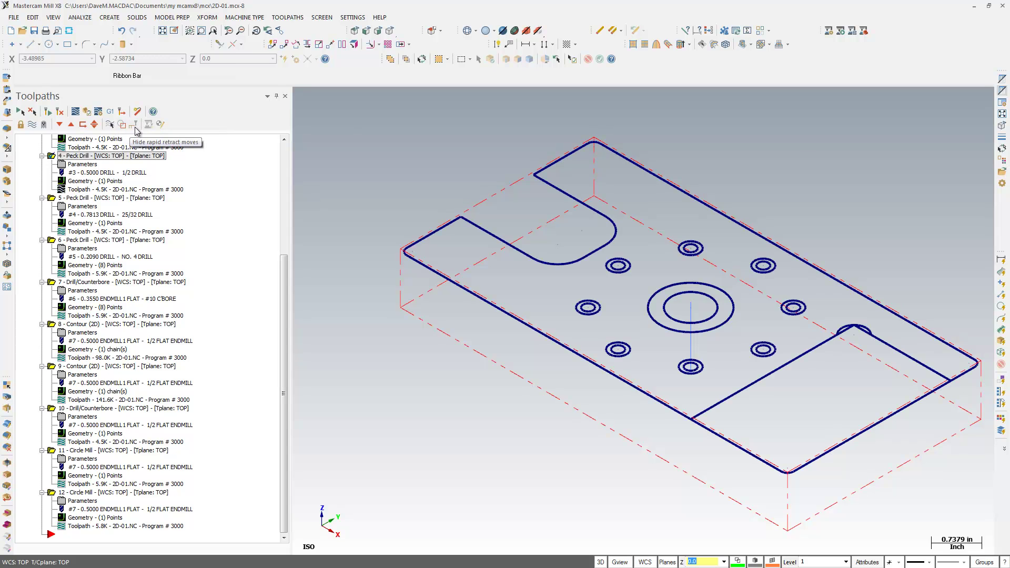
click(21, 112)
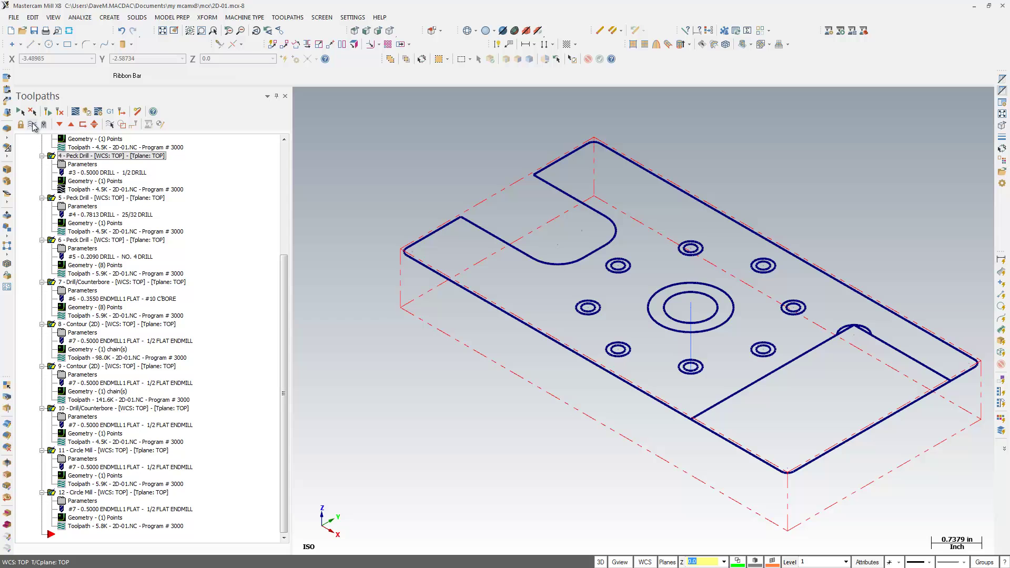
click(33, 125)
click(33, 126)
Collapse the Toolpaths tree to one row per operation via the shortcut menu
click(248, 198)
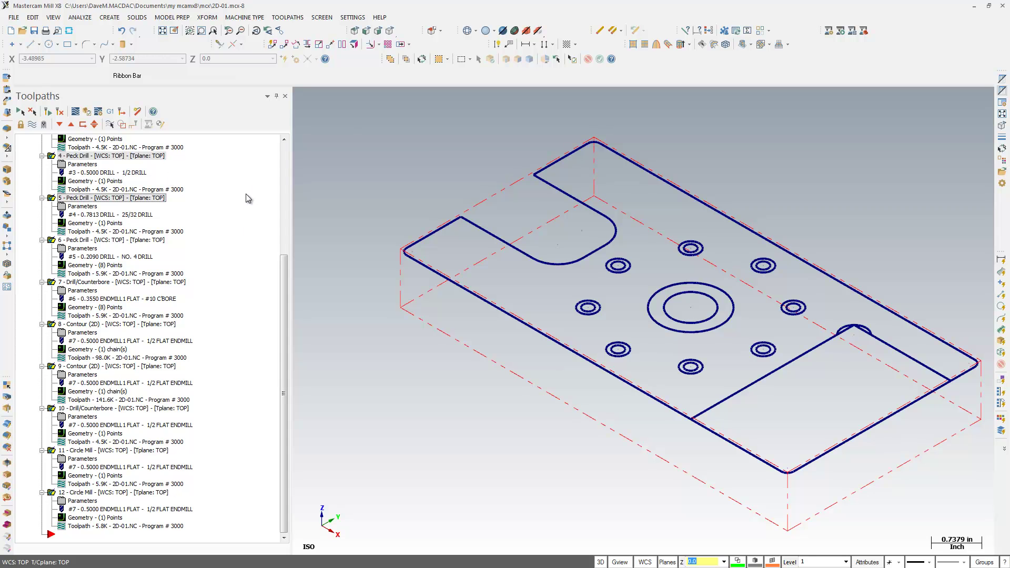
right_click(248, 198)
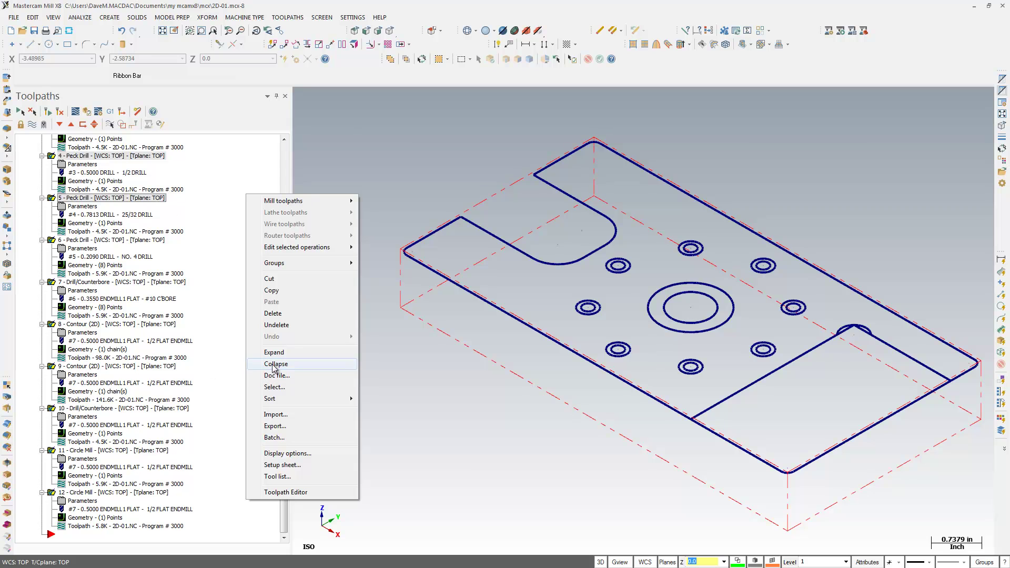
click(232, 176)
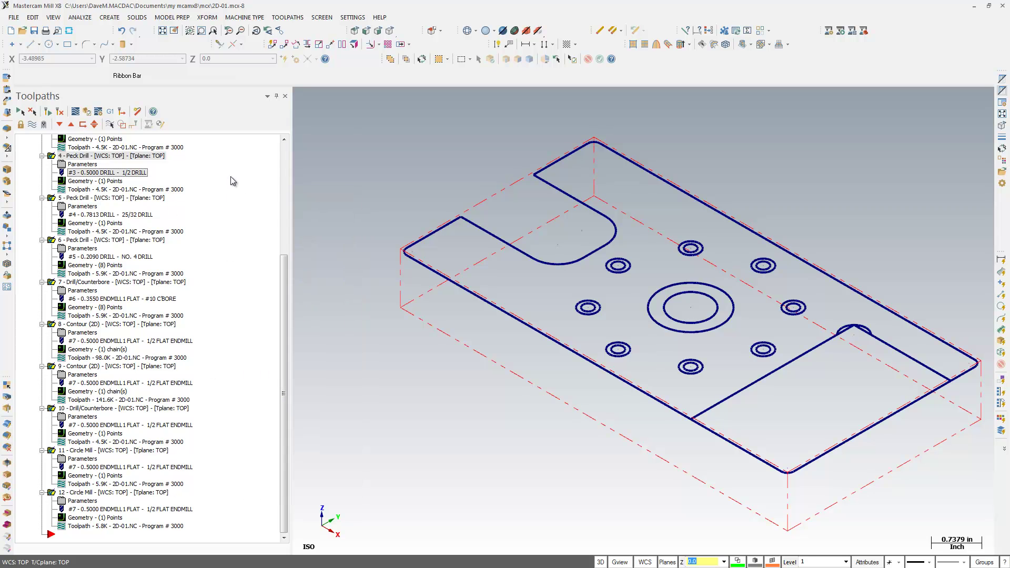
right_click(231, 178)
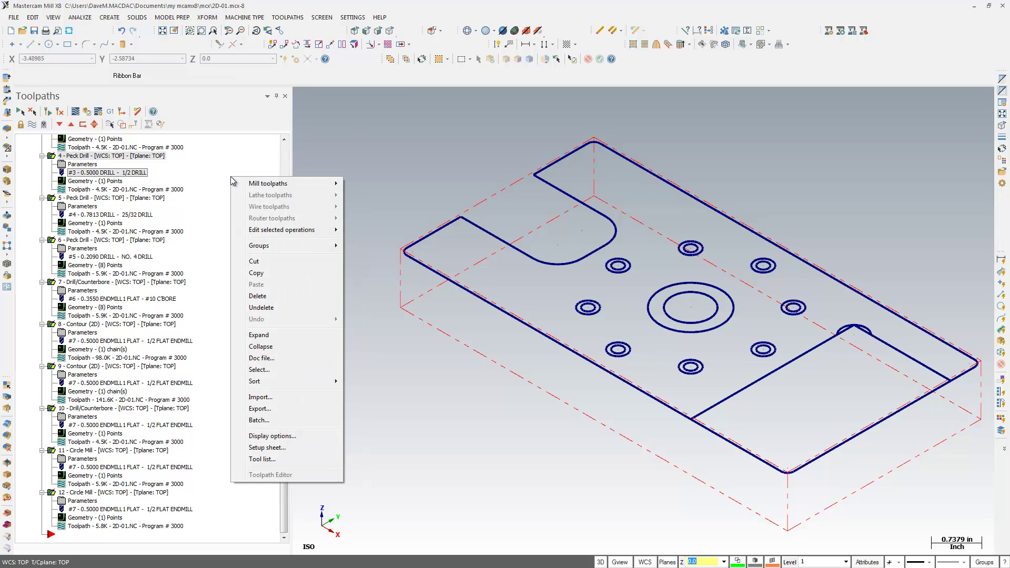
click(261, 347)
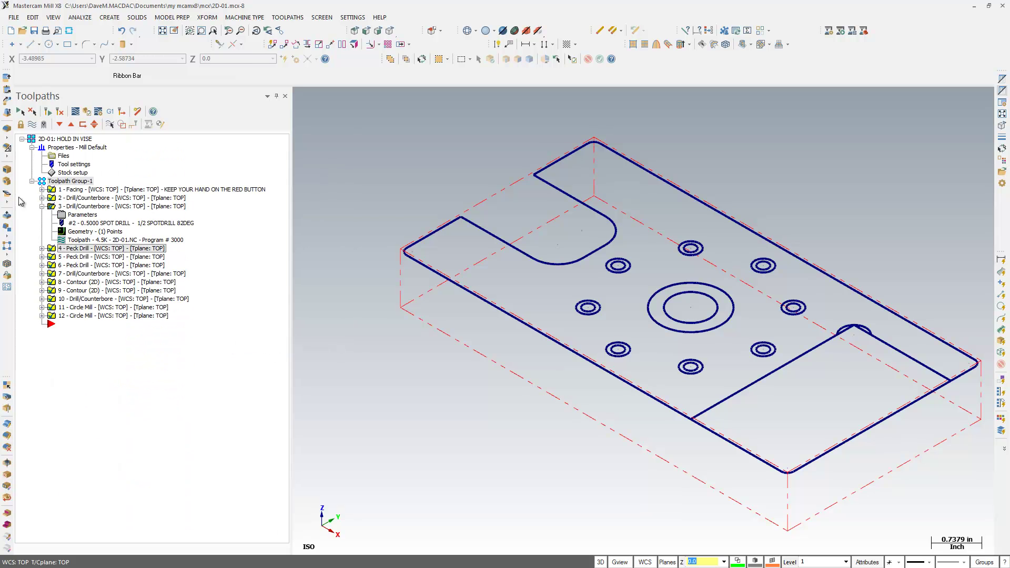
Collapse and re-expand operation 3 and Toolpath Group-1 with their +/- boxes
click(42, 206)
click(41, 206)
click(42, 206)
click(32, 181)
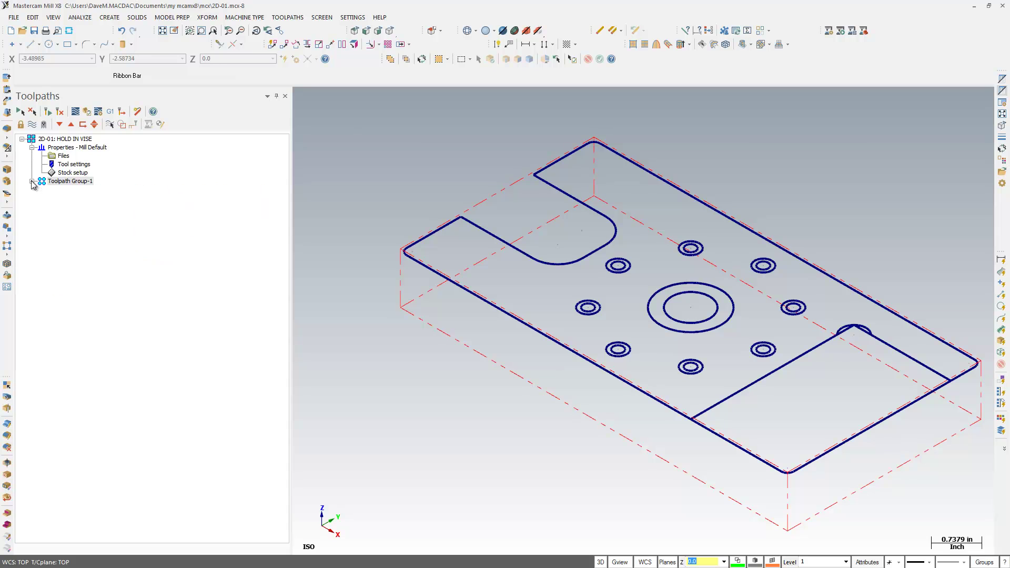
click(30, 181)
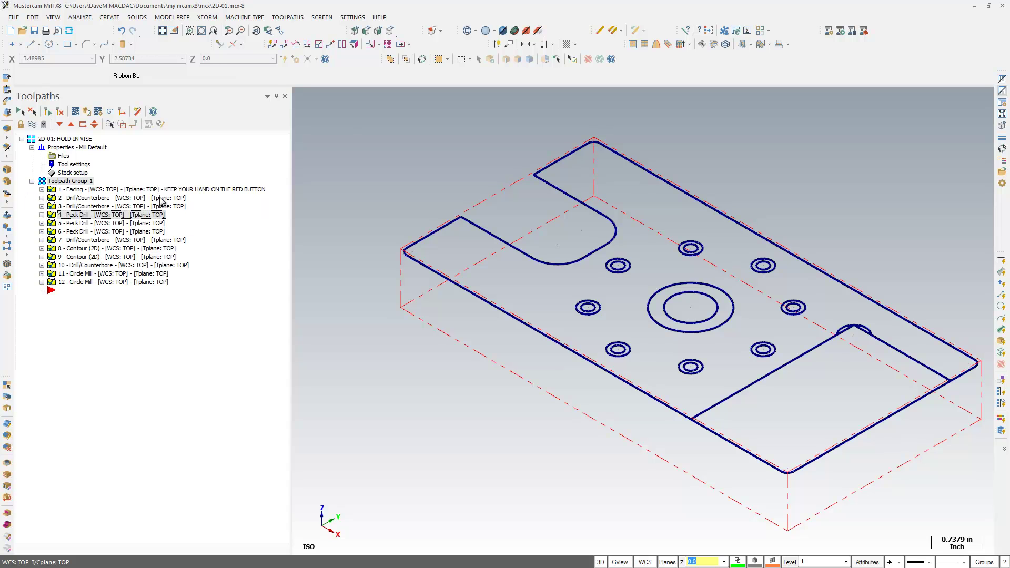
right_click(180, 376)
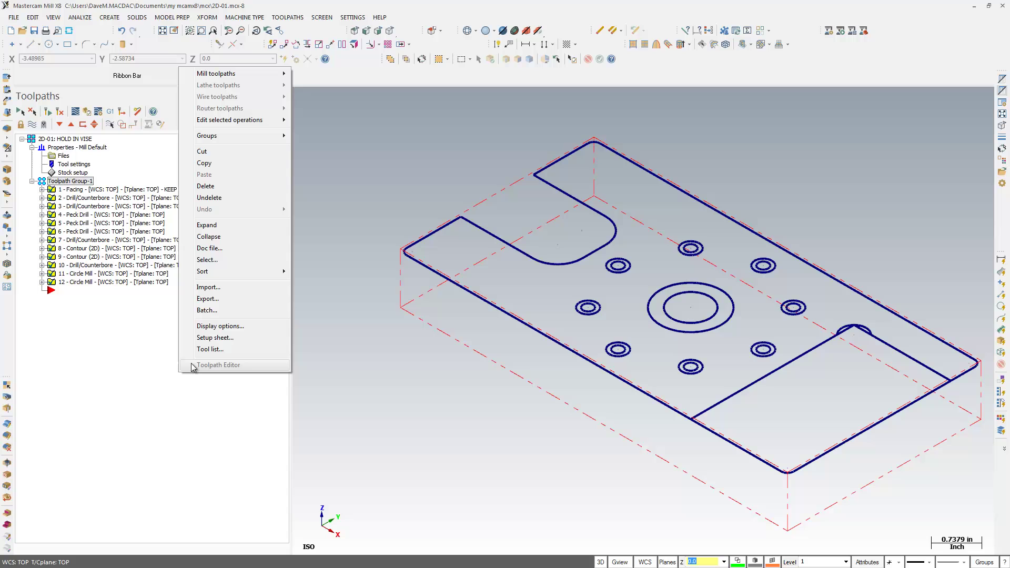
Expand the Facing operation, view its Tool page in 2D Toolpaths - Facing, and cancel unchanged
click(85, 329)
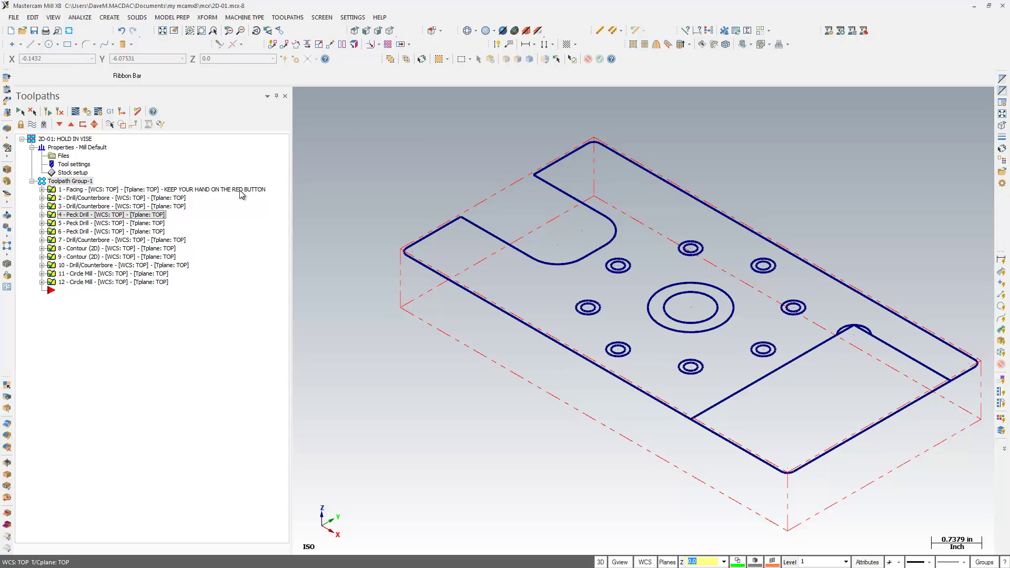
click(42, 190)
click(74, 189)
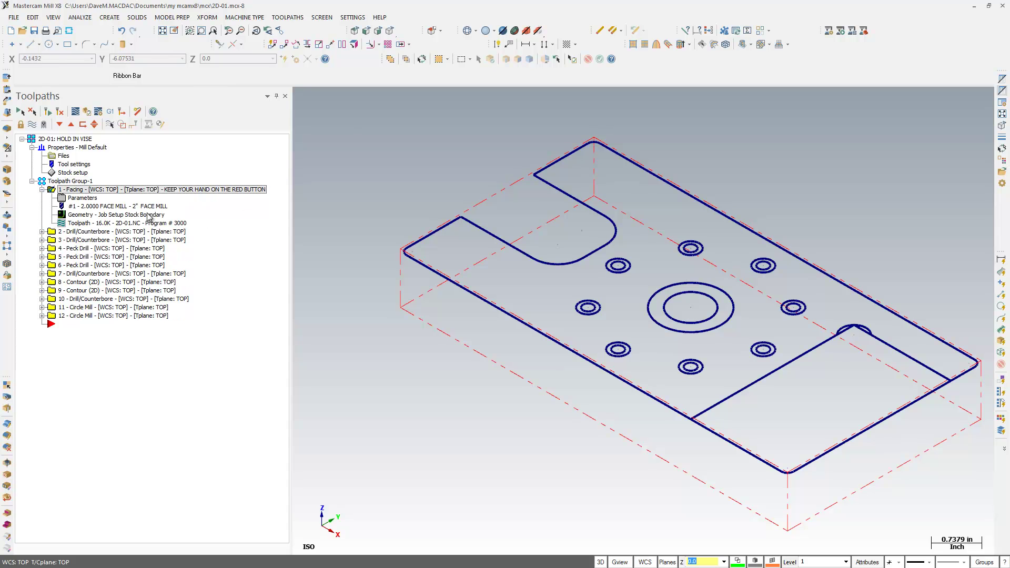
click(83, 197)
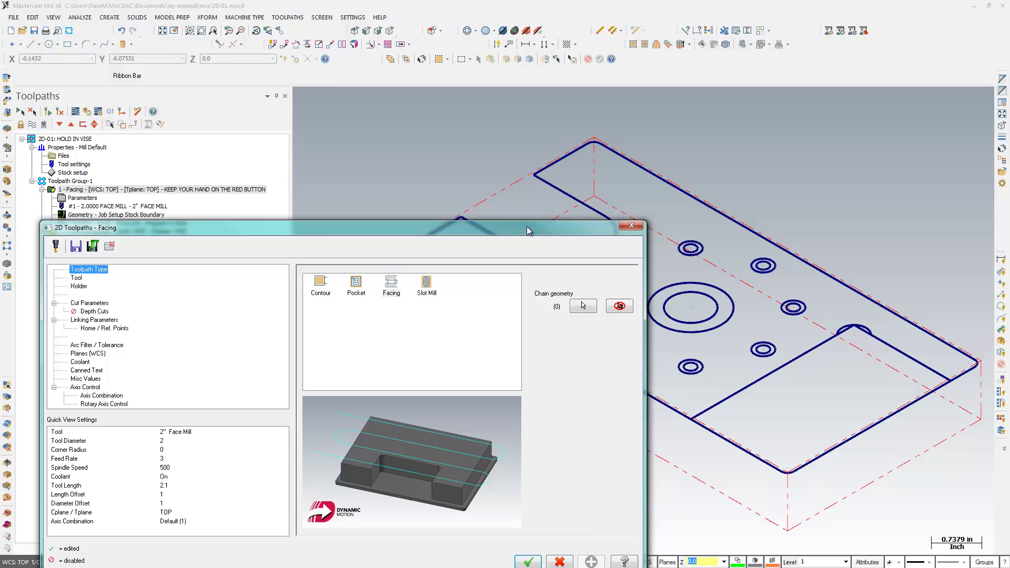
drag(526, 226, 564, 146)
click(126, 196)
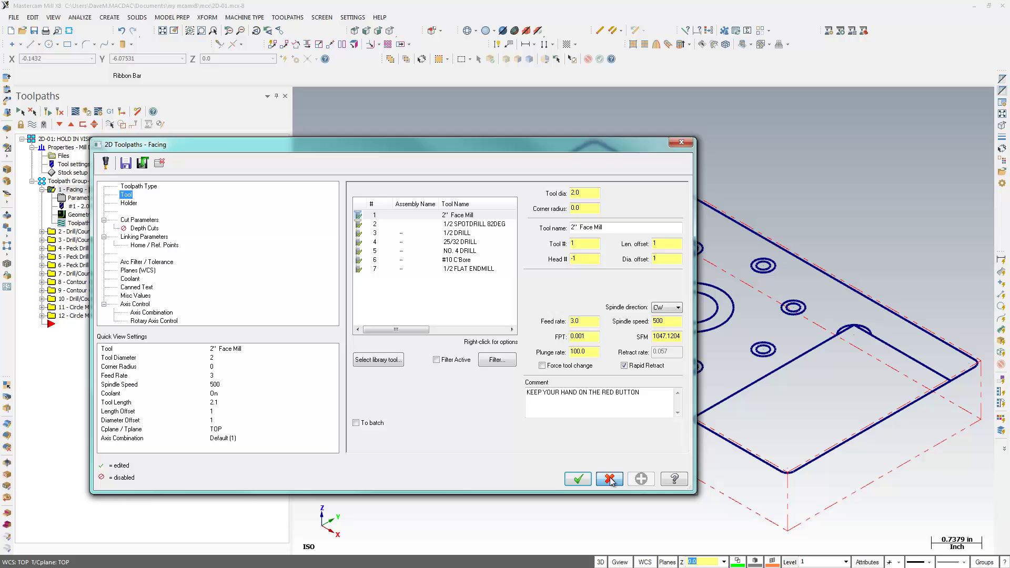
click(578, 479)
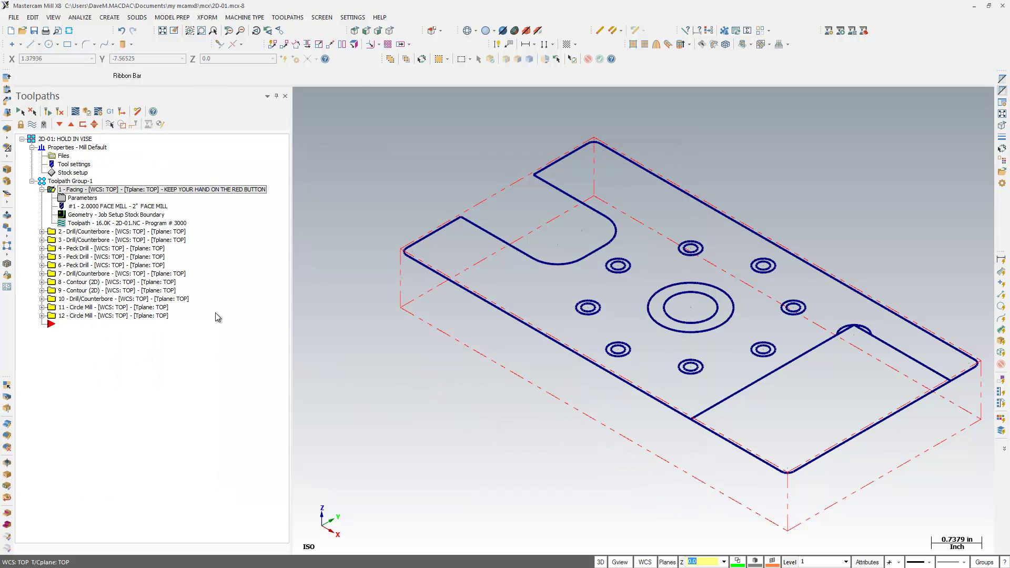
Remove Machine, list numbers, WCS and tool plane names from operation labels, then collapse Facing
click(252, 309)
right_click(252, 308)
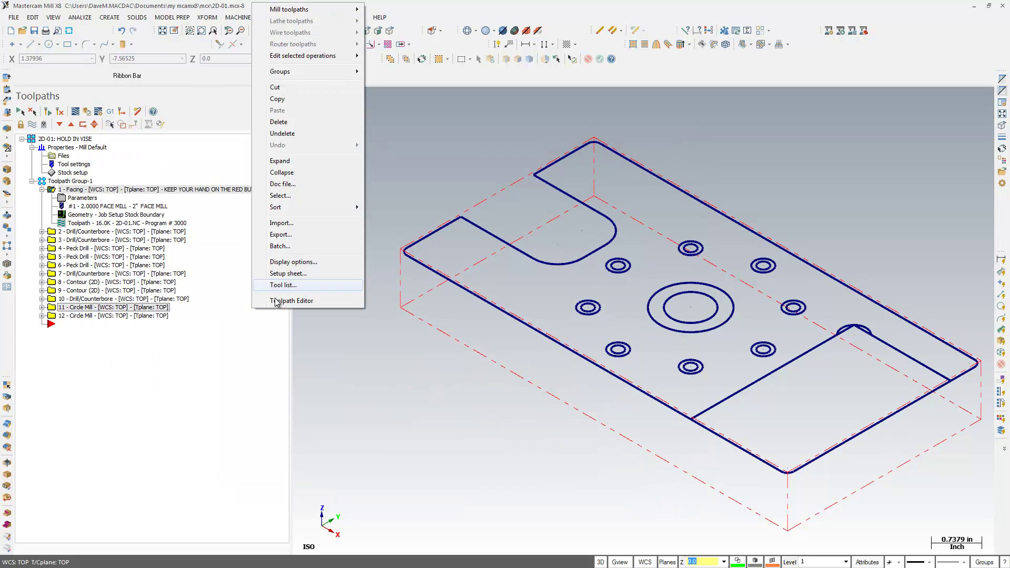
click(293, 262)
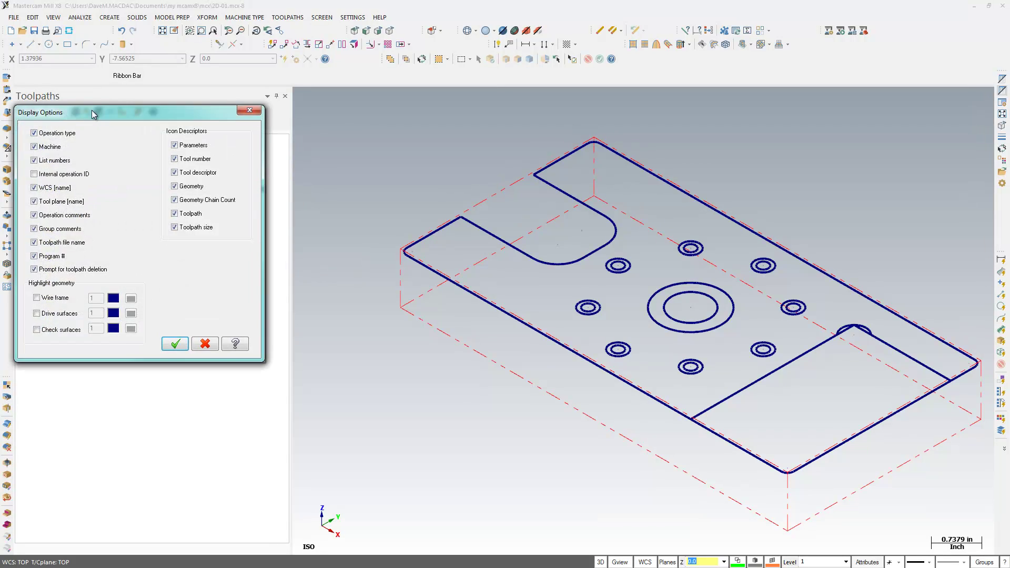
drag(95, 112, 454, 167)
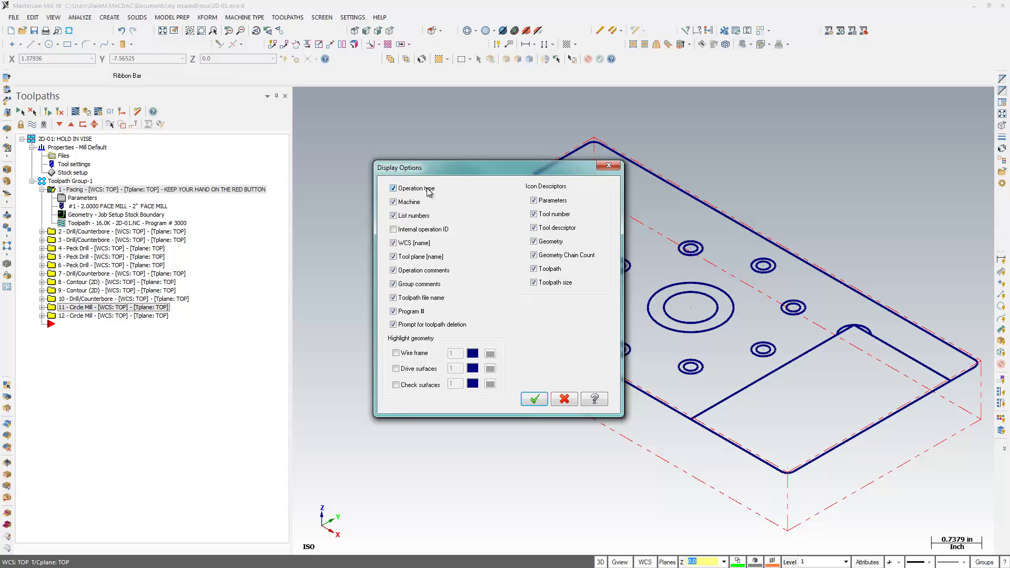
click(404, 204)
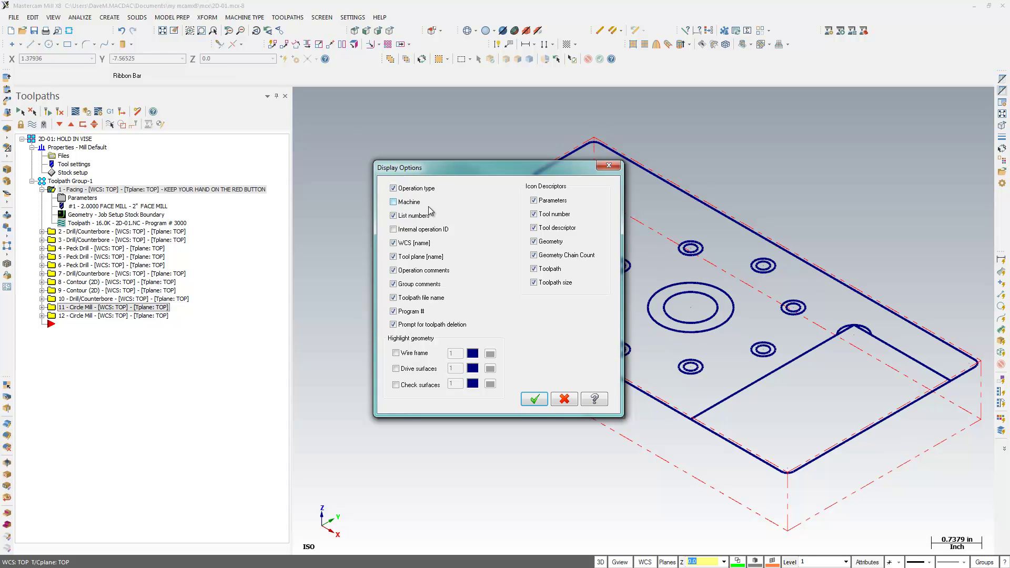
click(399, 219)
click(397, 243)
click(393, 256)
click(538, 400)
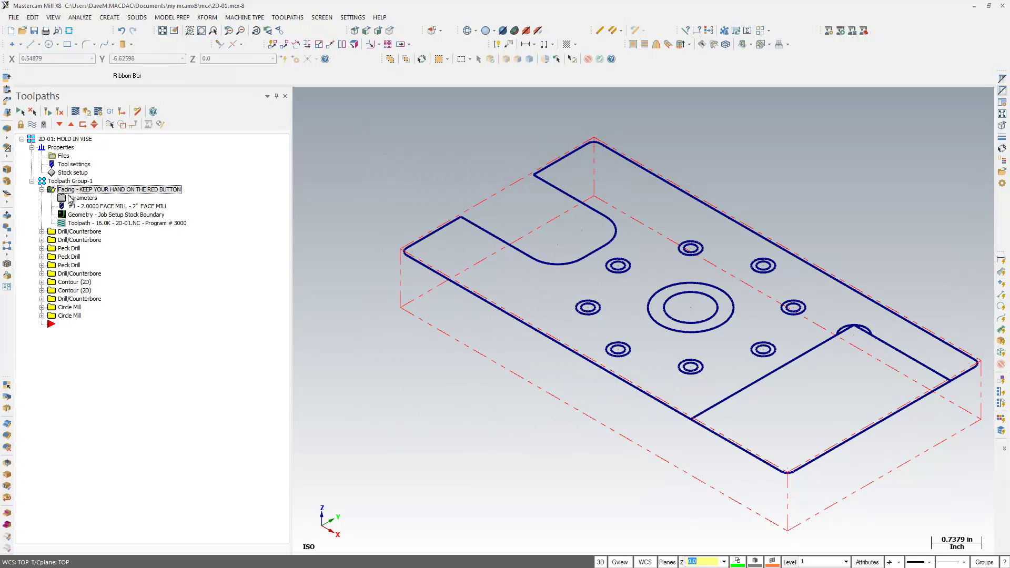
click(42, 189)
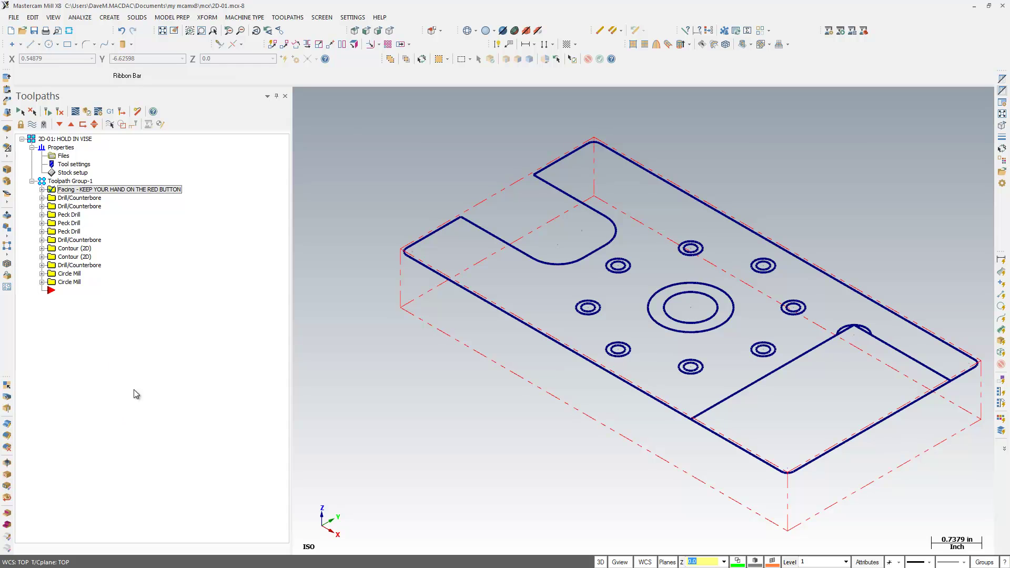
Re-enable List numbers in Display options, then open the machine group's Files properties
right_click(192, 230)
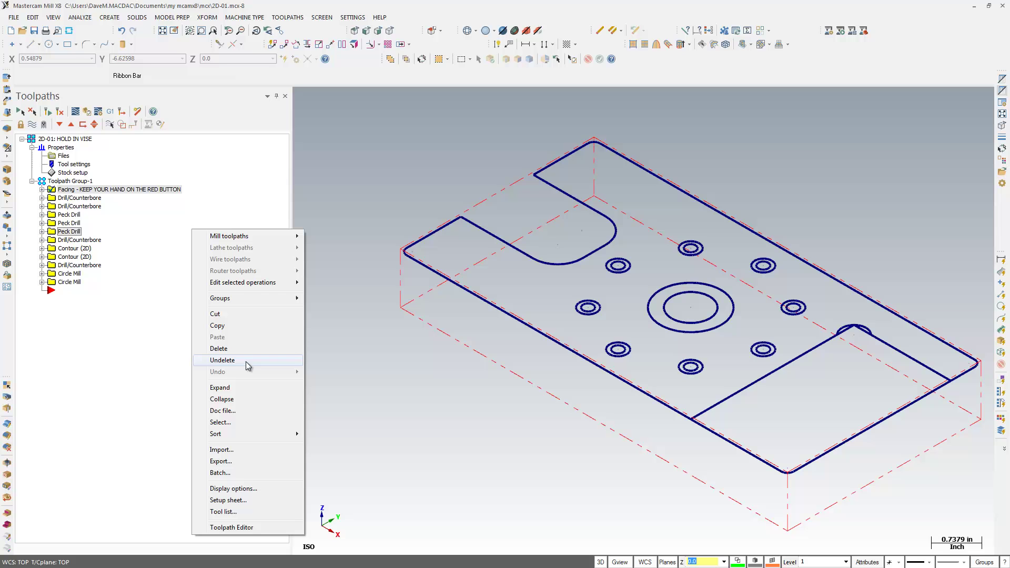
click(246, 493)
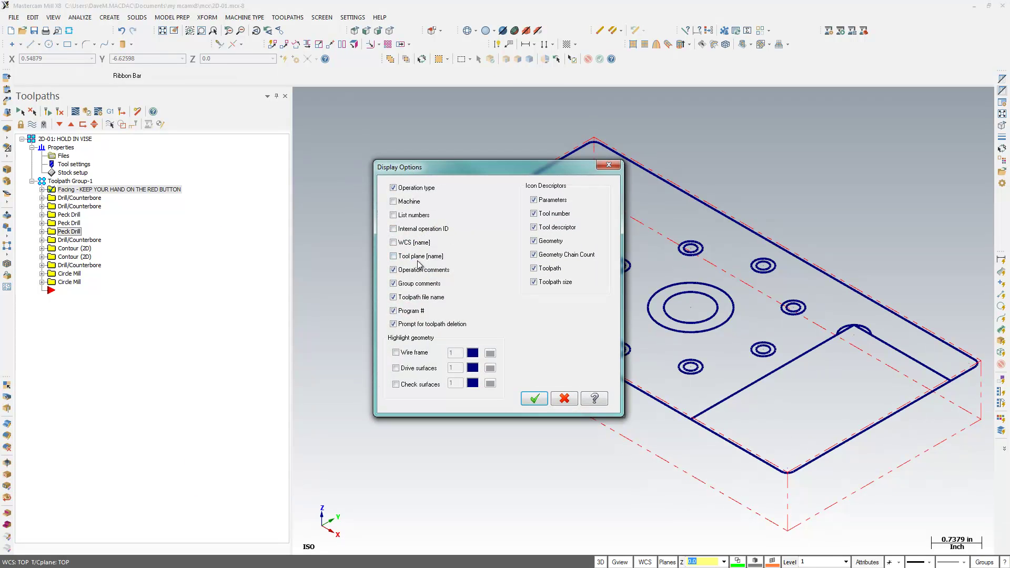
click(405, 218)
click(532, 399)
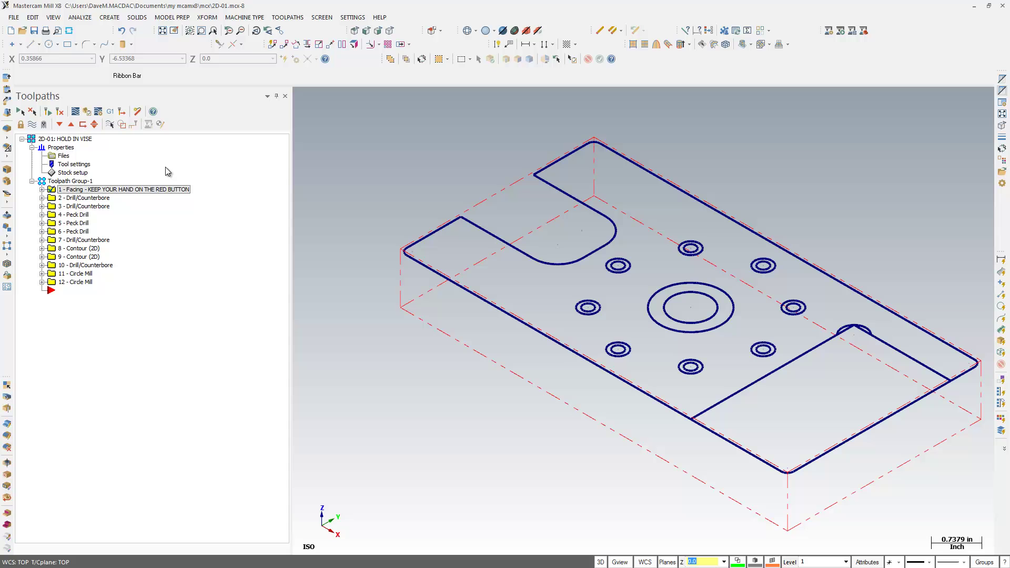
click(60, 157)
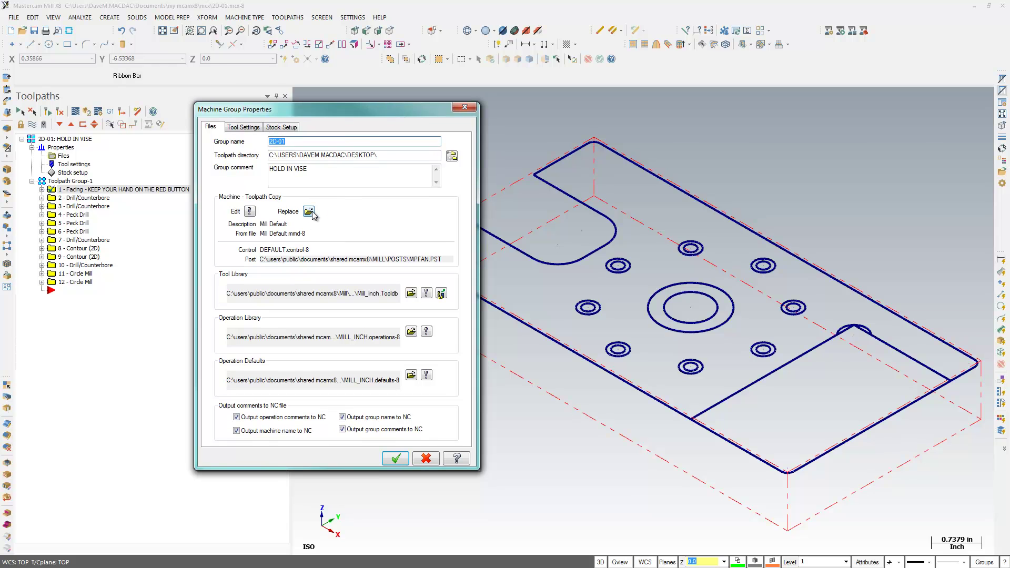
Replace the machine group's machine definition with HURCO_5AX_VECTOR.mmd-8 and confirm the properties
click(310, 212)
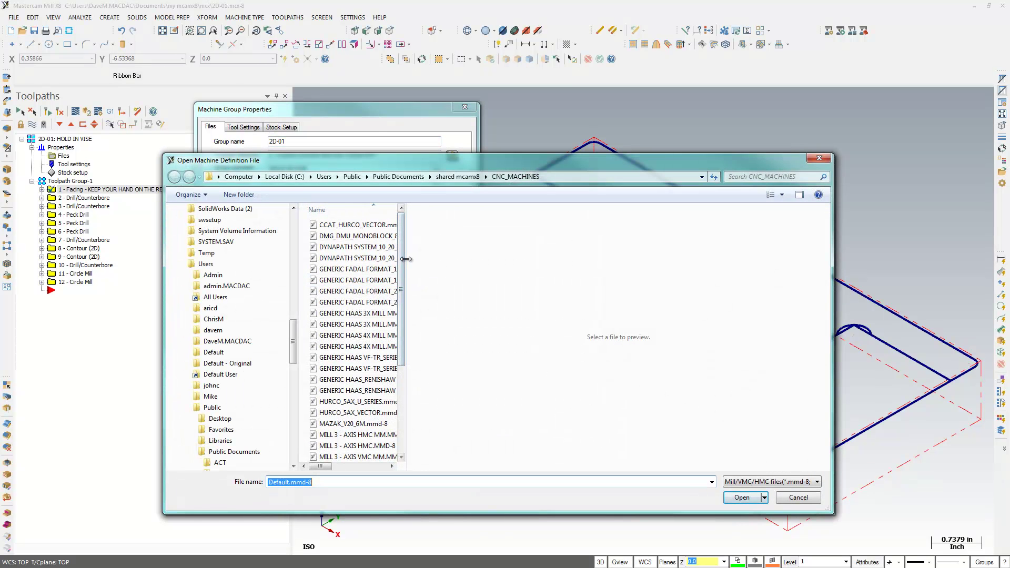
drag(406, 258, 559, 259)
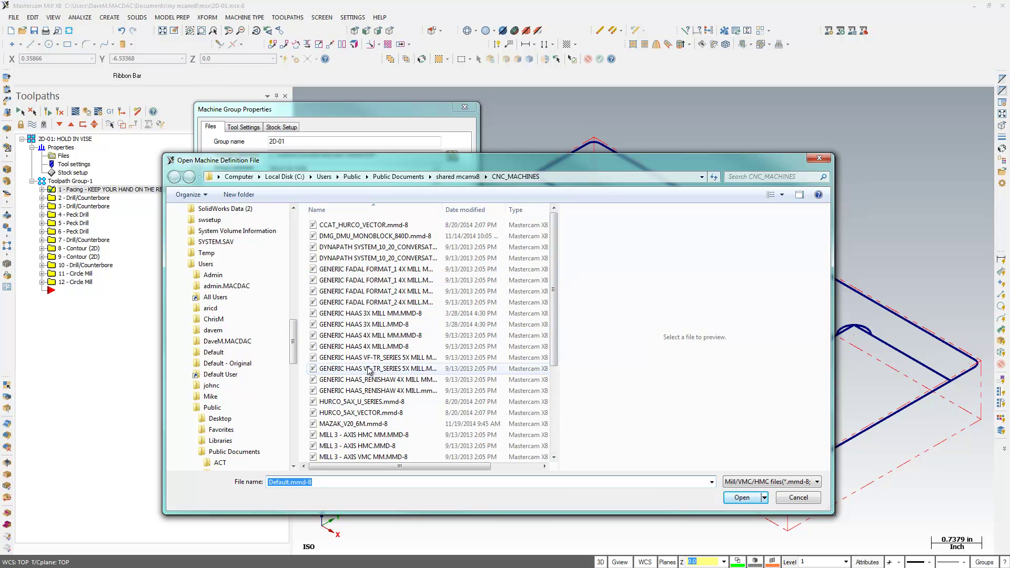
double_click(359, 414)
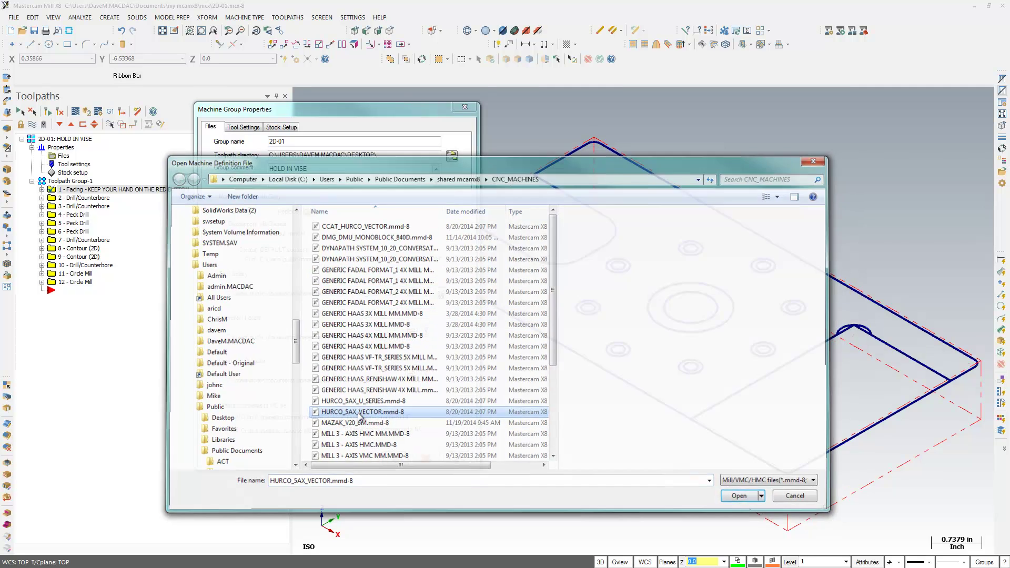
click(394, 459)
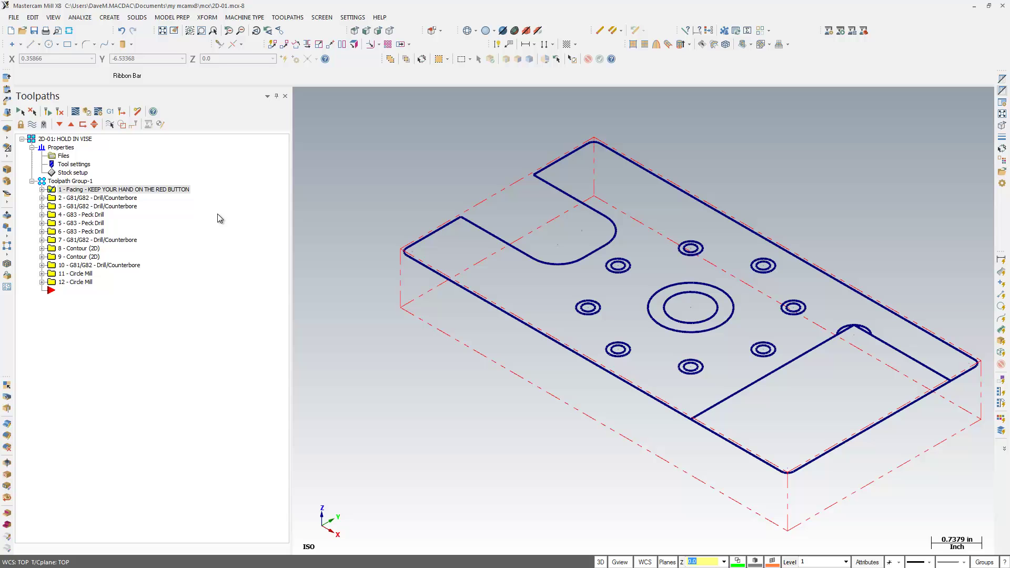
Turn on the Machine name in the toolpath label display options
right_click(234, 237)
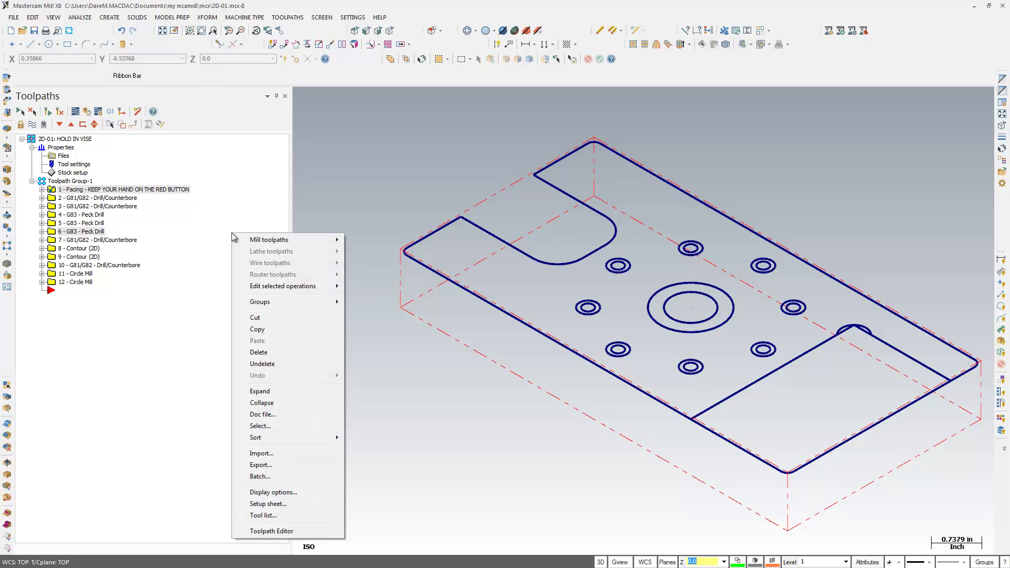
click(264, 493)
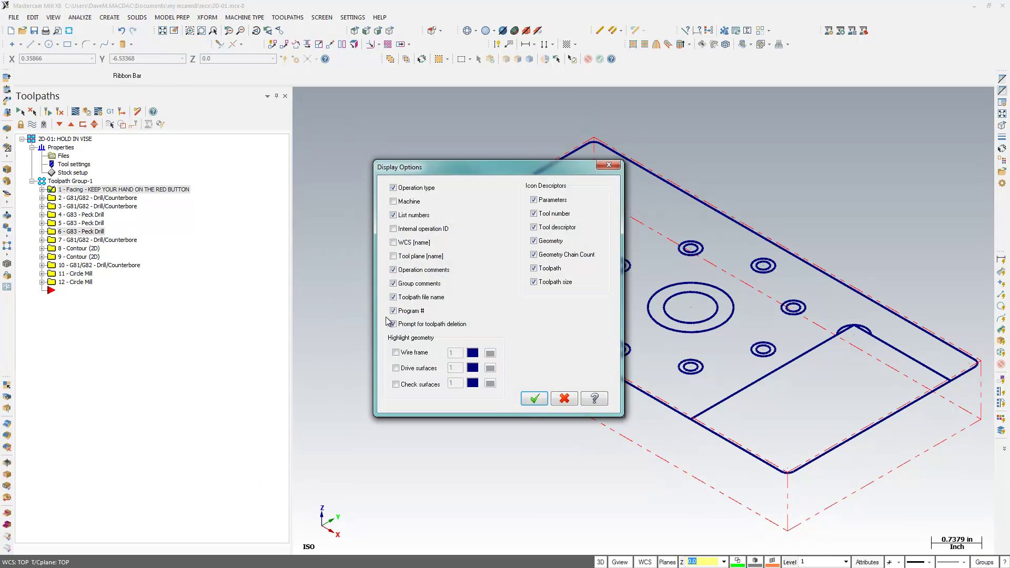
click(415, 202)
click(535, 398)
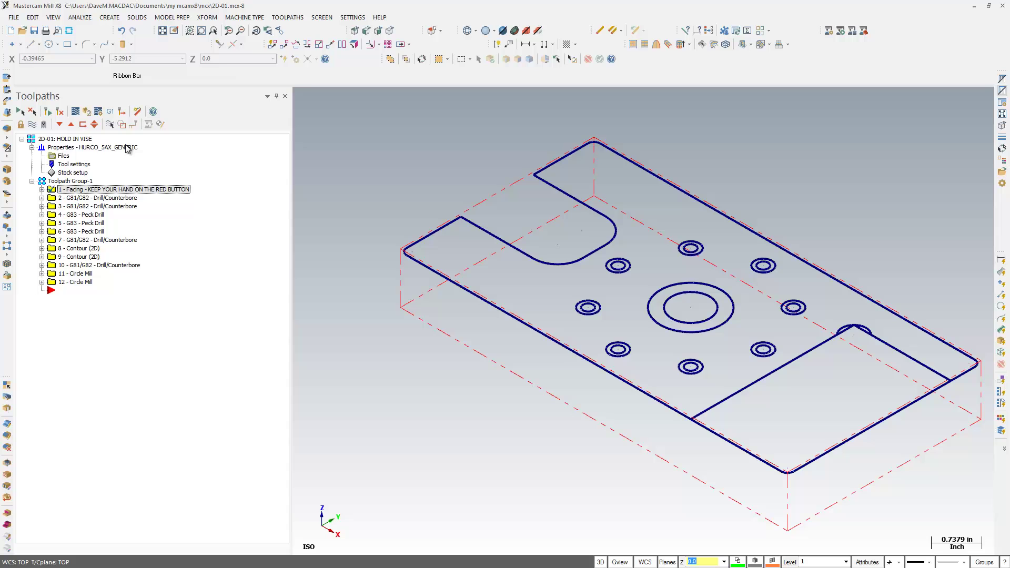
Hide operation comments from the labels so operation 1 reads '1 - Facing'
click(229, 167)
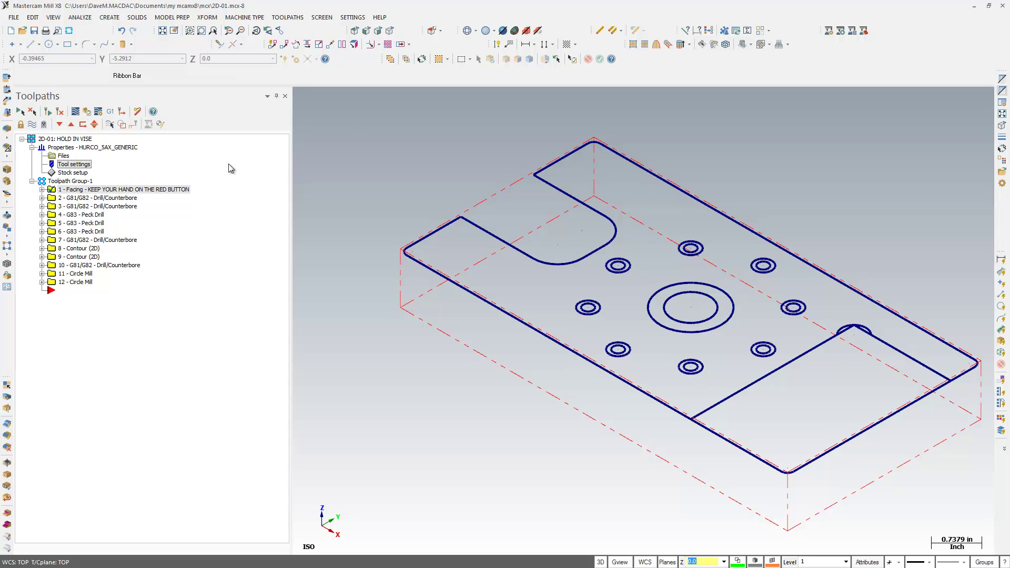
right_click(229, 167)
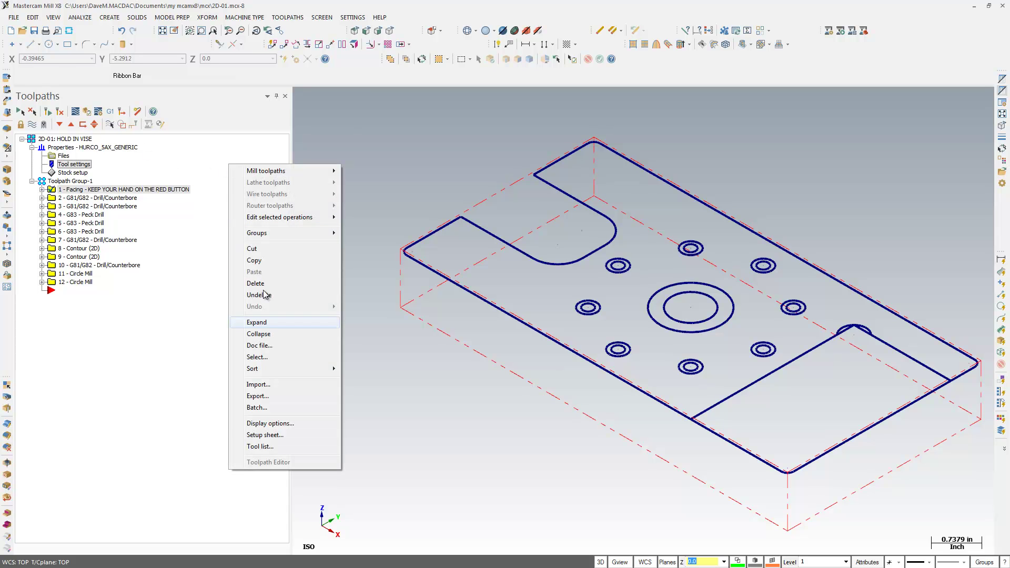
click(284, 423)
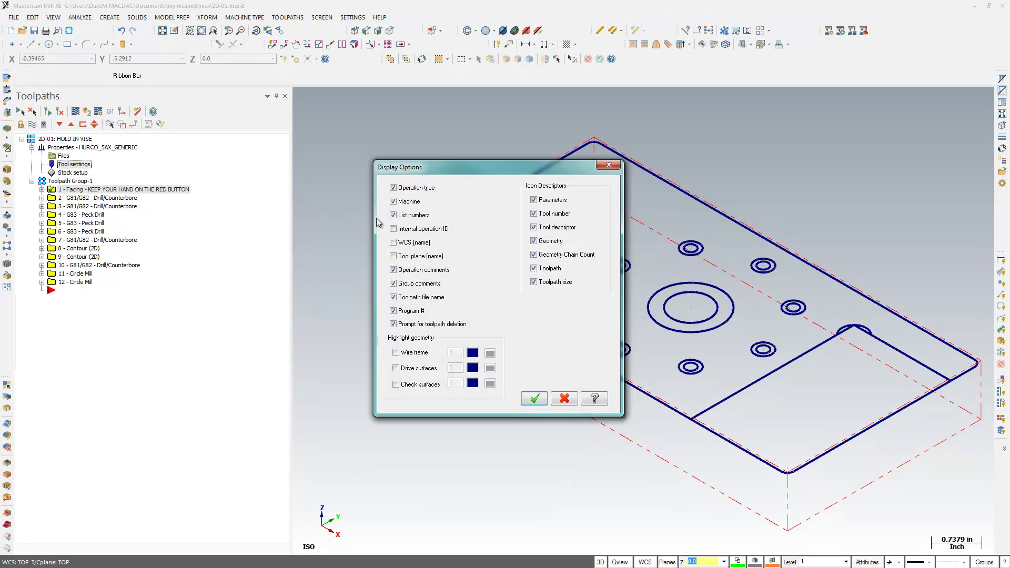
click(434, 274)
click(532, 400)
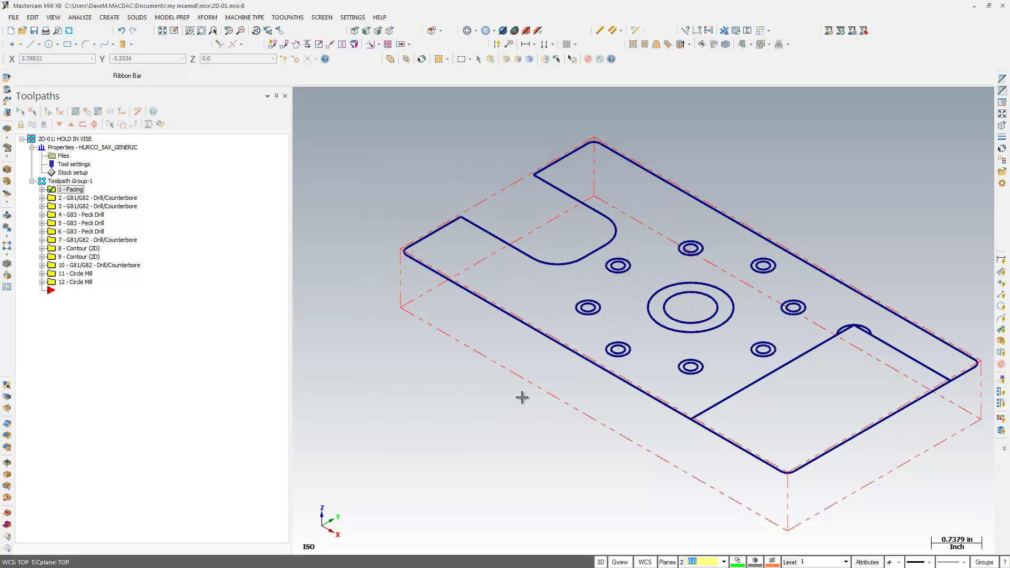
Show internal operation IDs, Tool plane, WCS, operation comments and group comments in labels
right_click(232, 210)
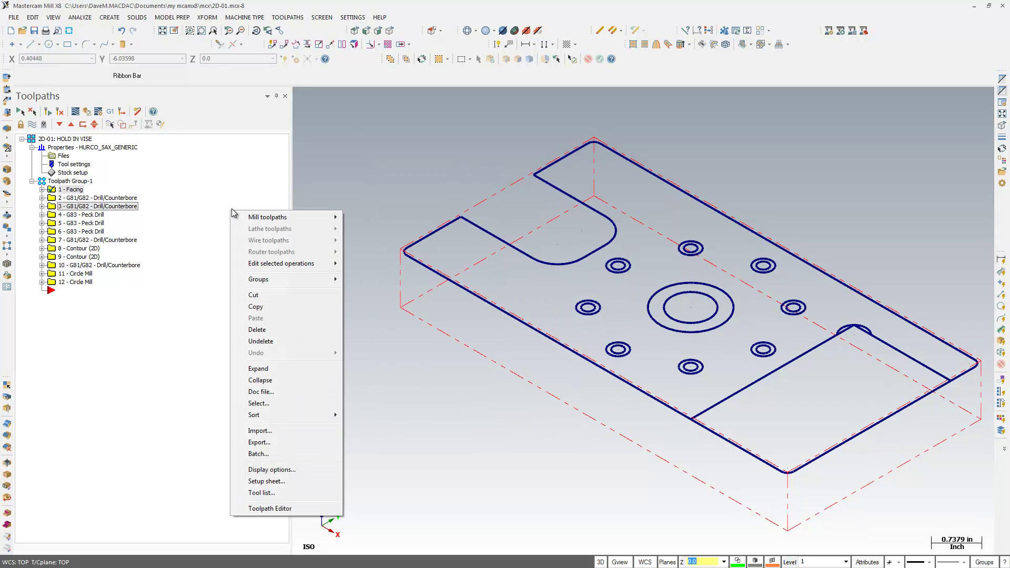
click(266, 469)
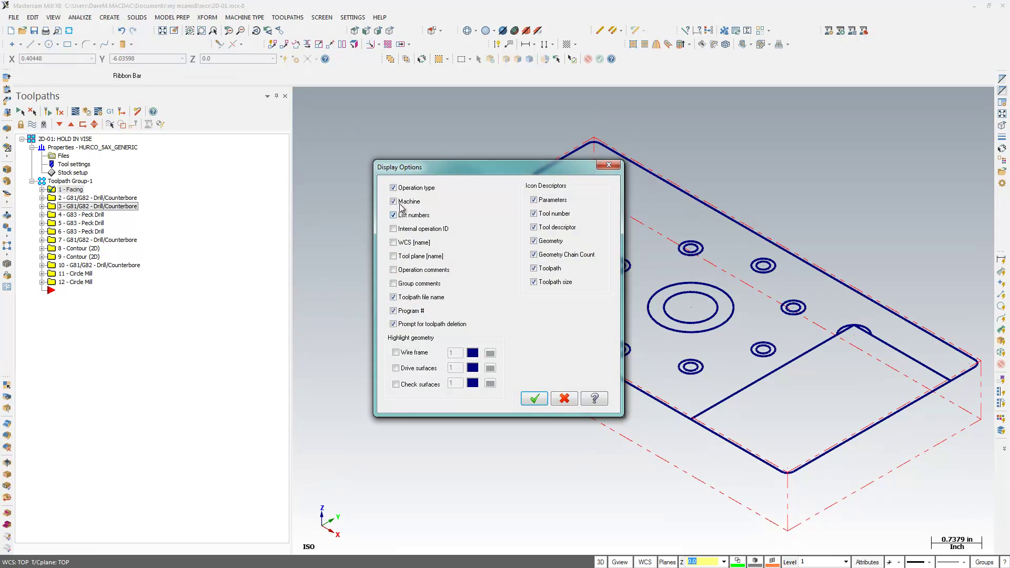
click(409, 229)
click(410, 256)
click(394, 243)
click(394, 270)
click(393, 284)
click(533, 399)
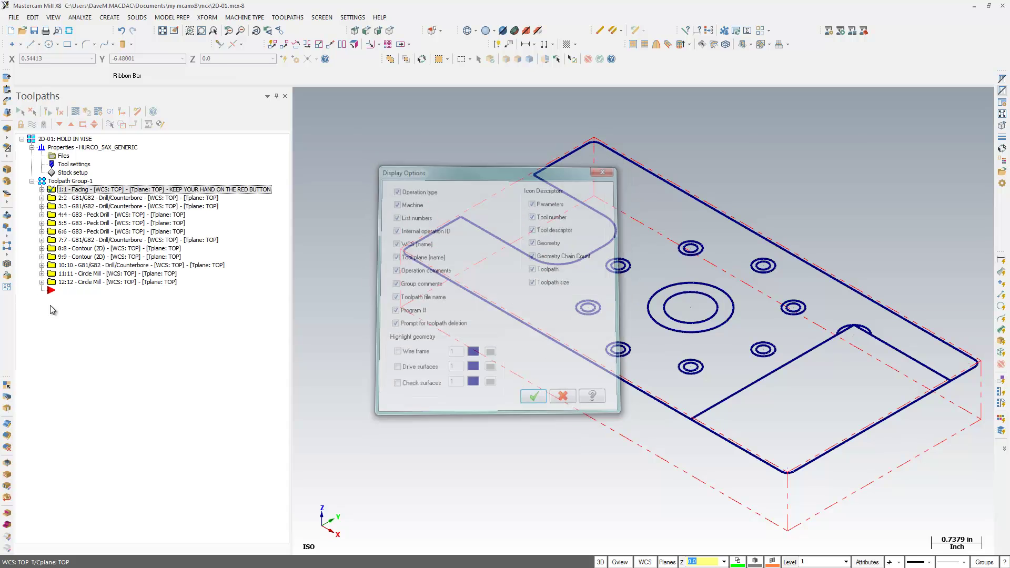
Expand Circle Mill 12 and hide the toolpath size from toolpath entries
click(42, 282)
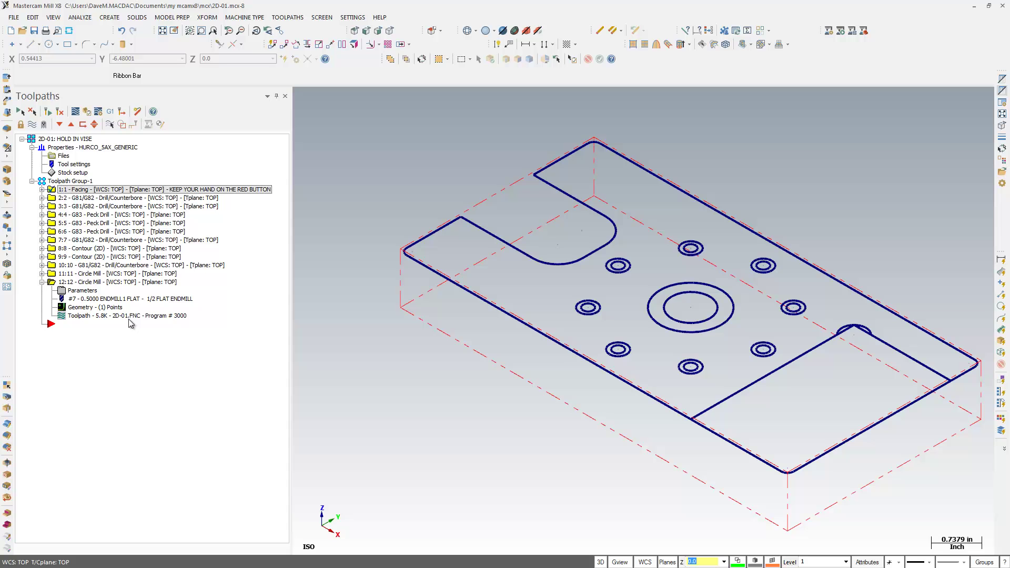
right_click(267, 366)
click(330, 318)
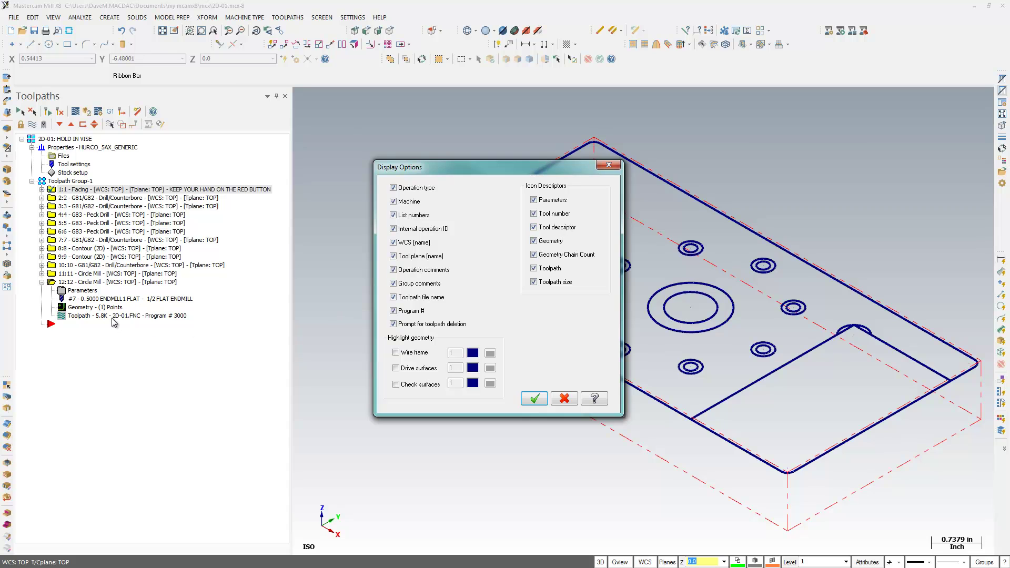
click(534, 282)
click(534, 398)
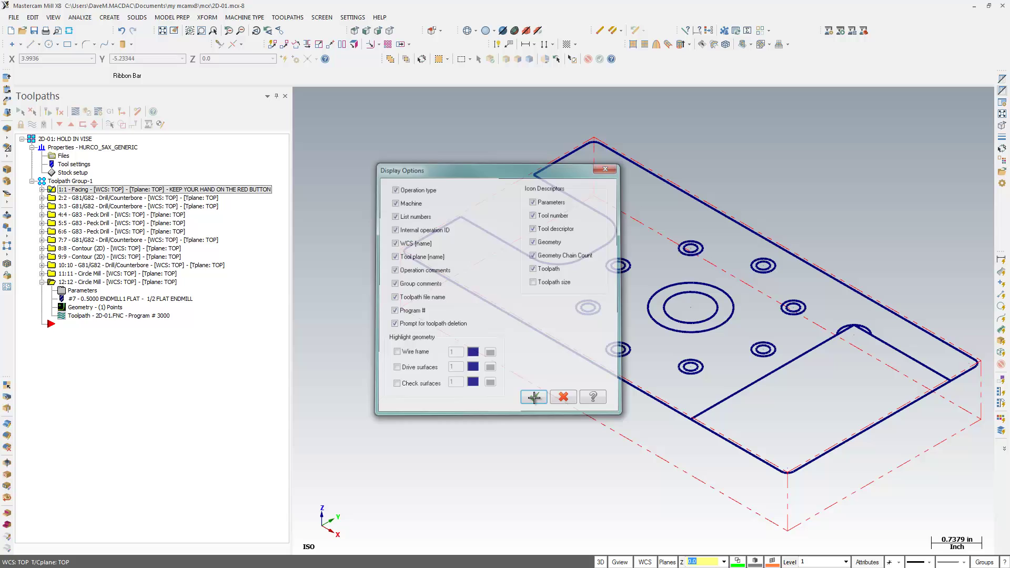
right_click(215, 376)
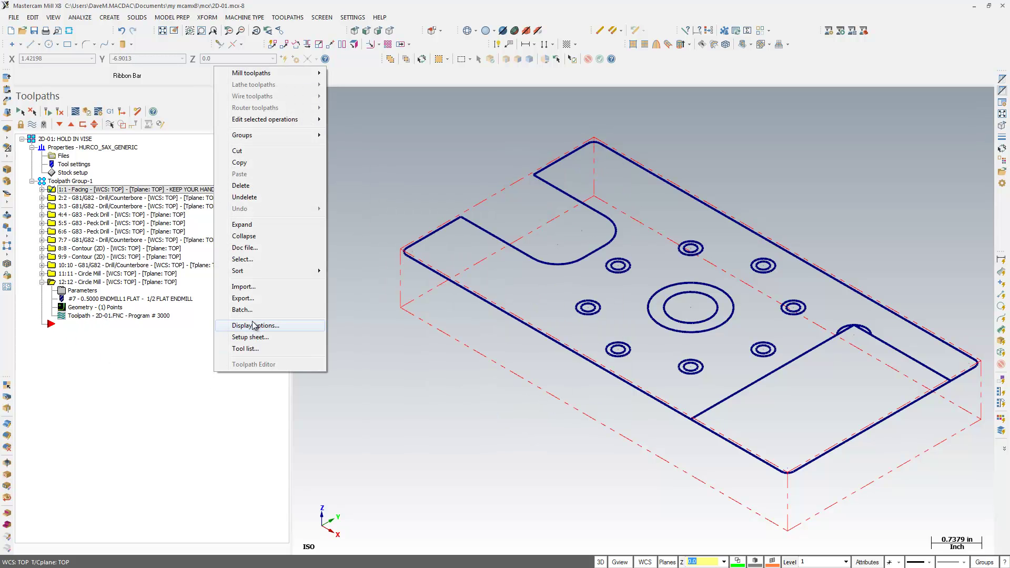
Re-enable Toolpath size so Circle Mill's entry shows 5.3K again
click(221, 326)
click(533, 282)
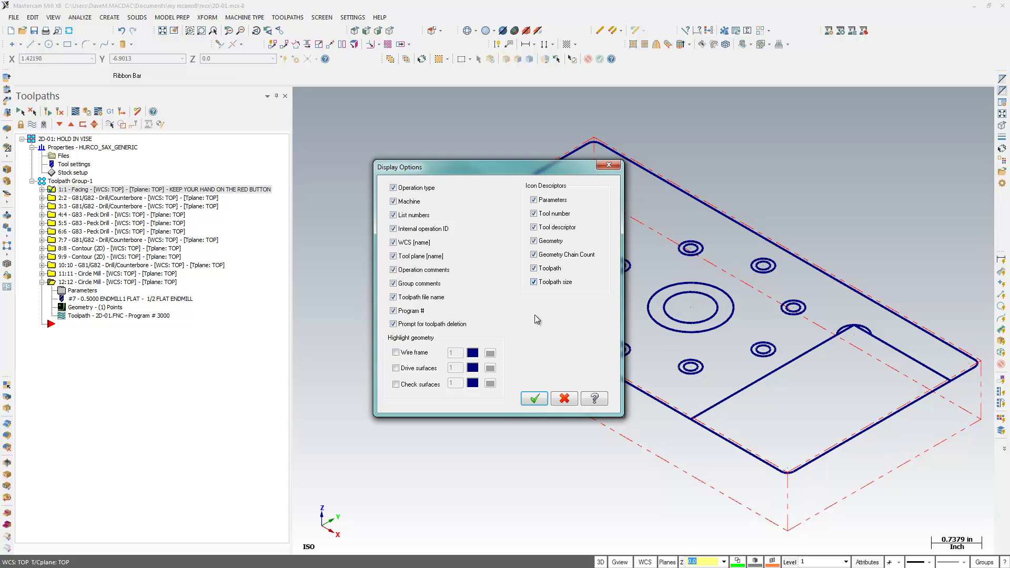
click(533, 398)
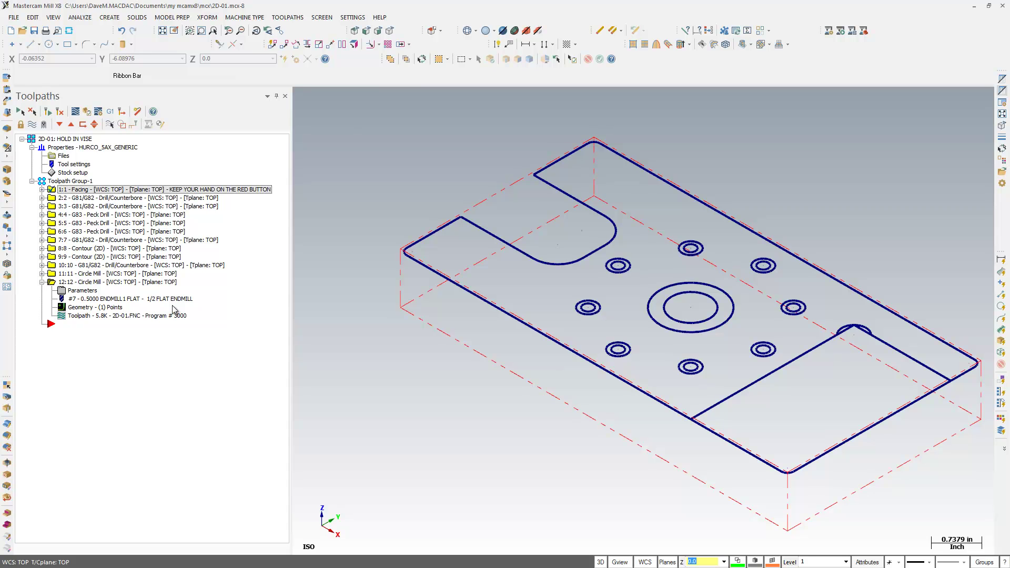
Reopen the label display options and close them without changes
right_click(182, 371)
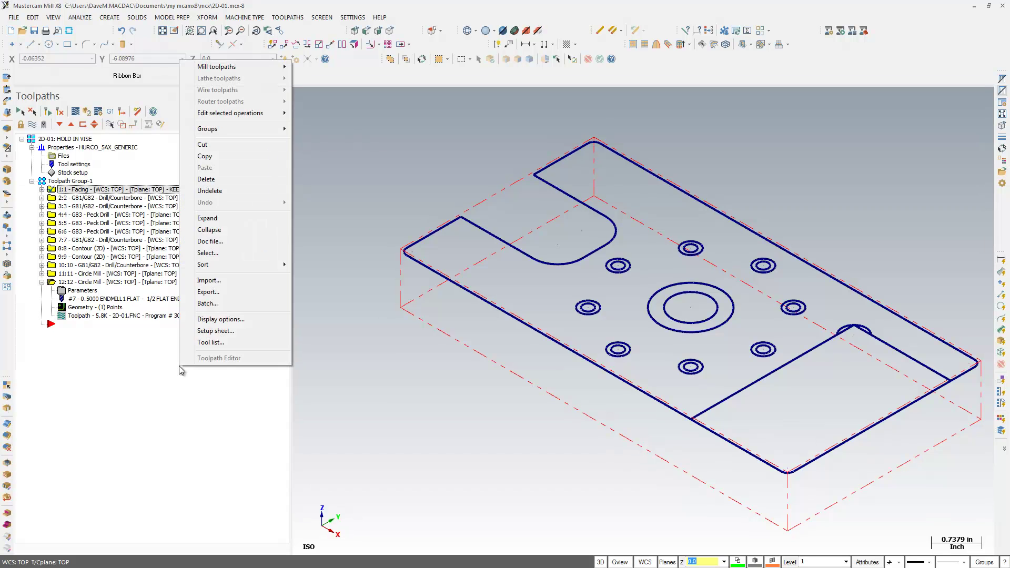
click(237, 324)
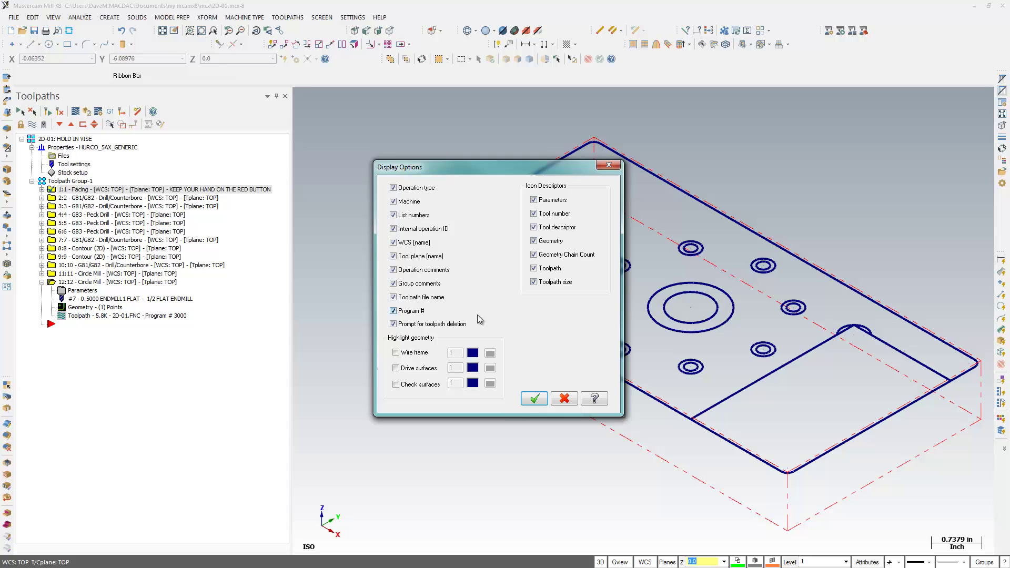
click(565, 398)
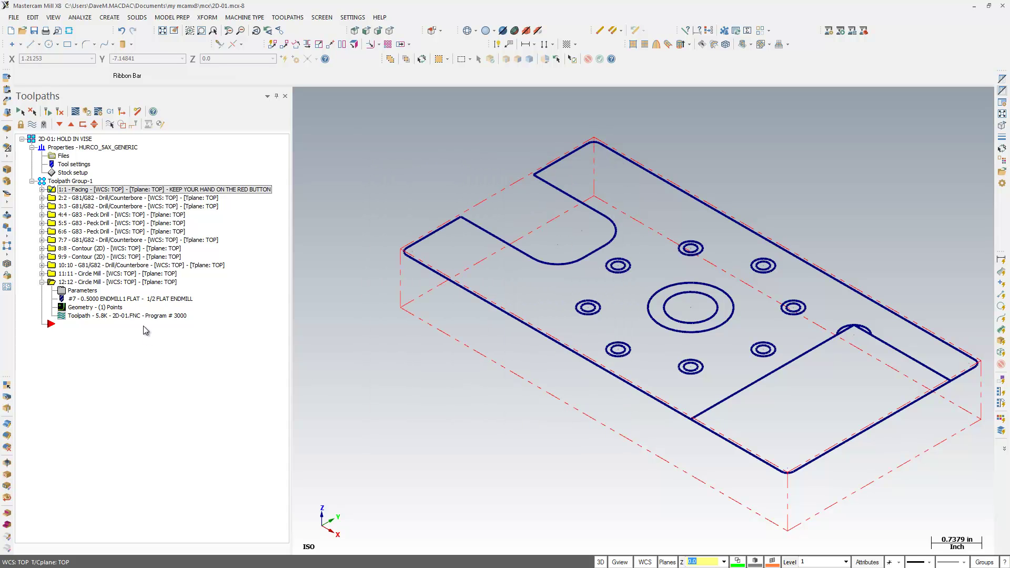